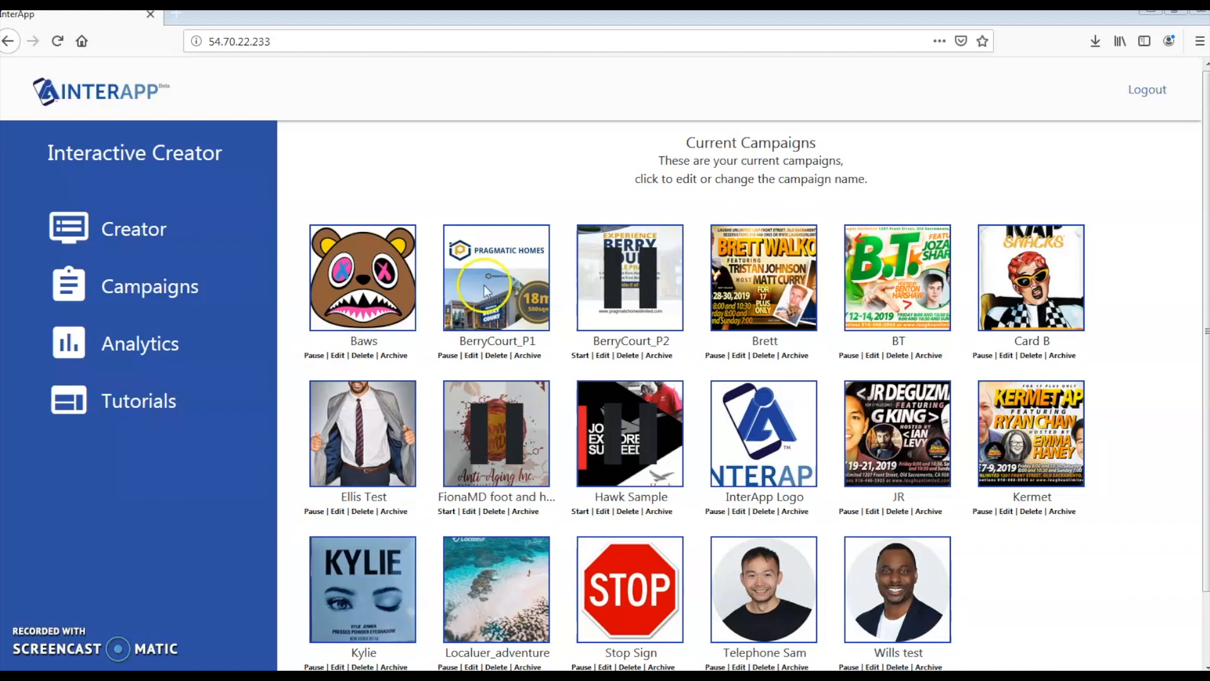
Start a new campaign with the Portrait target orientation and the Option 2 template.
{"action": "left_click", "coordinate": [510, 288]}
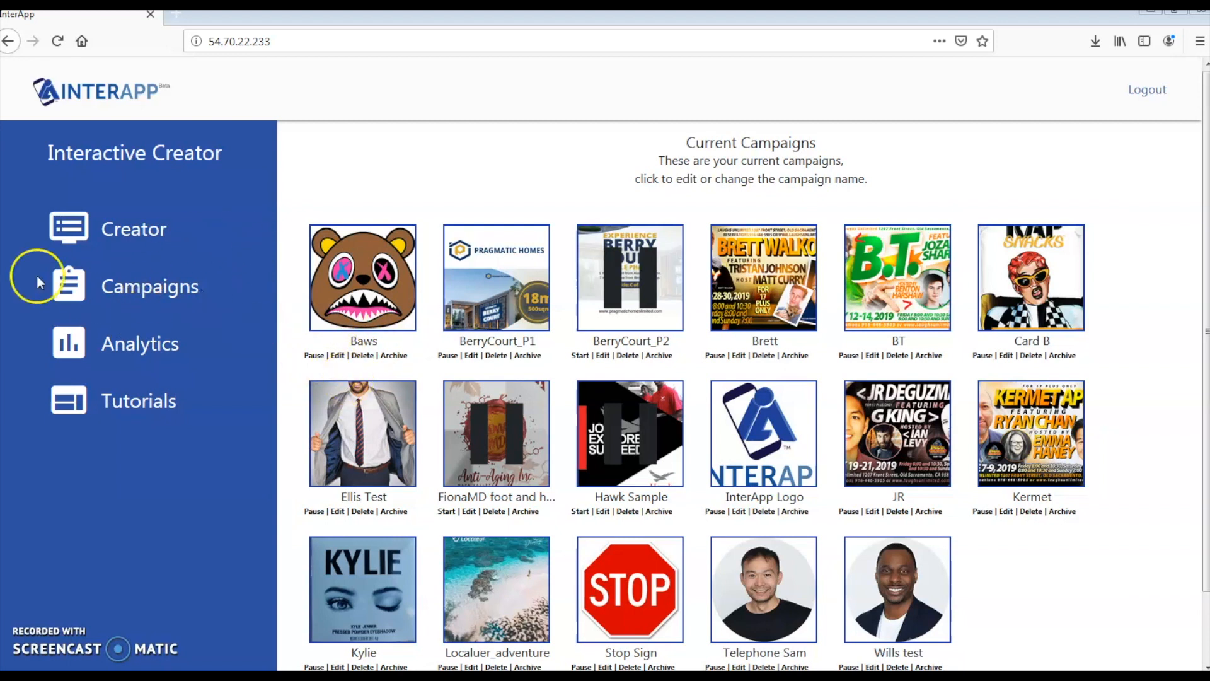
{"action": "left_click", "coordinate": [131, 235]}
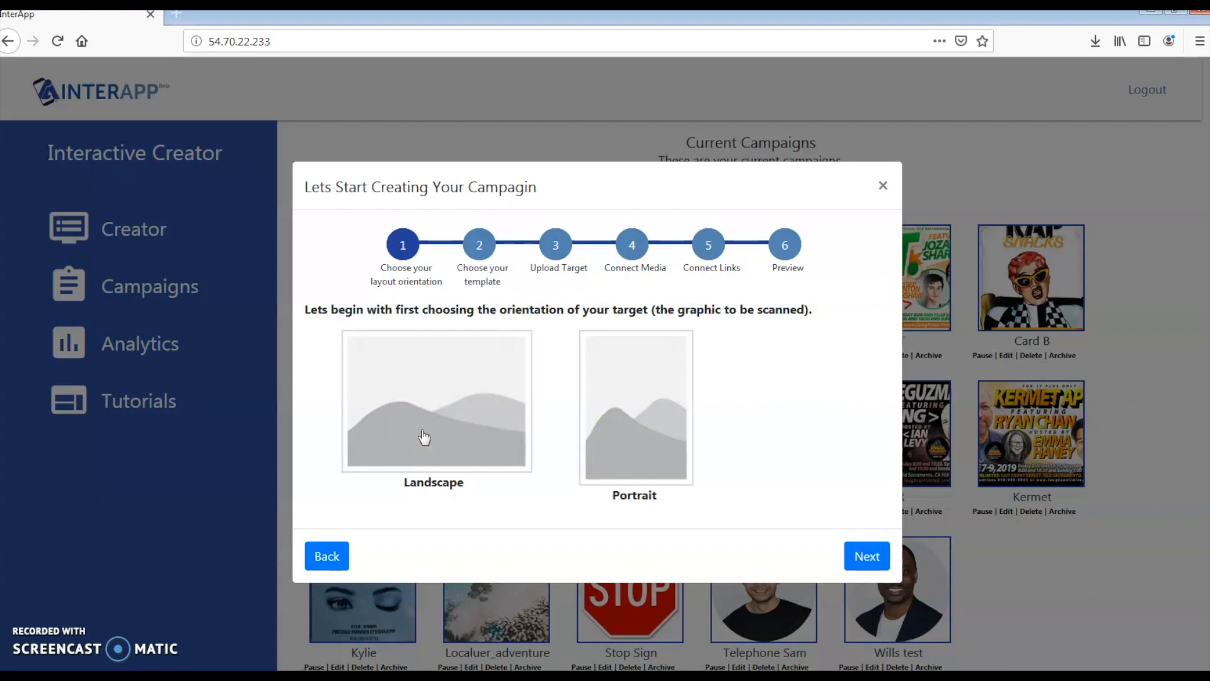
{"action": "left_click", "coordinate": [639, 441]}
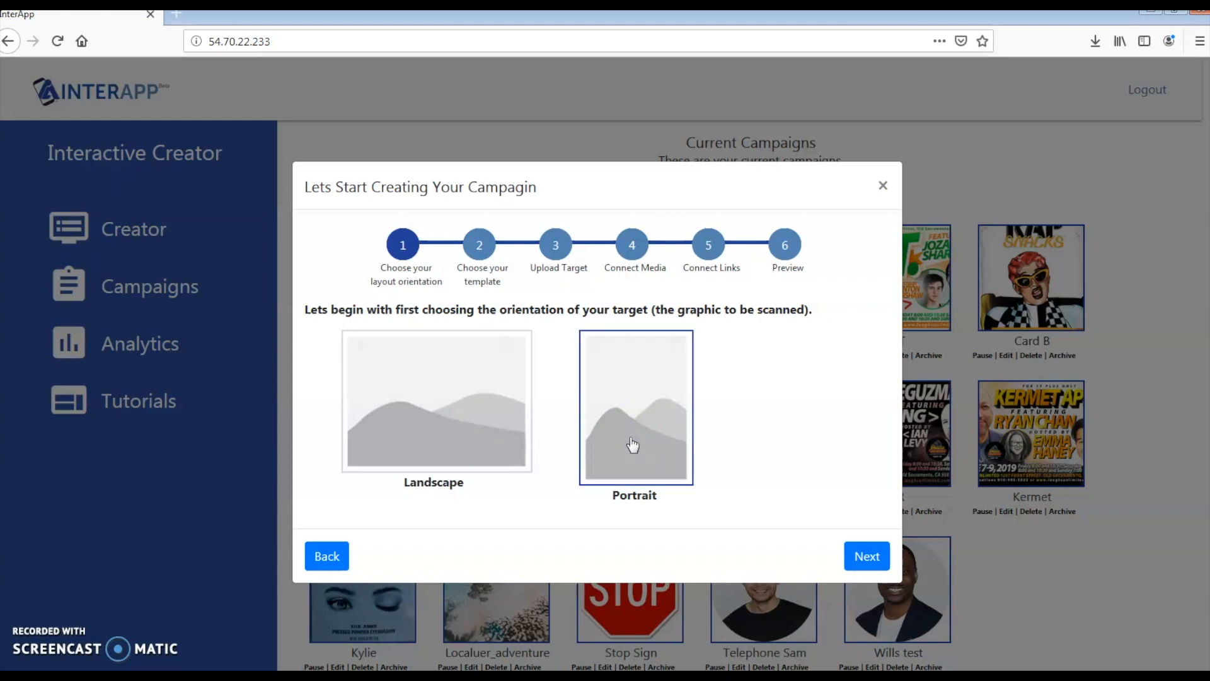
{"action": "left_click", "coordinate": [867, 557]}
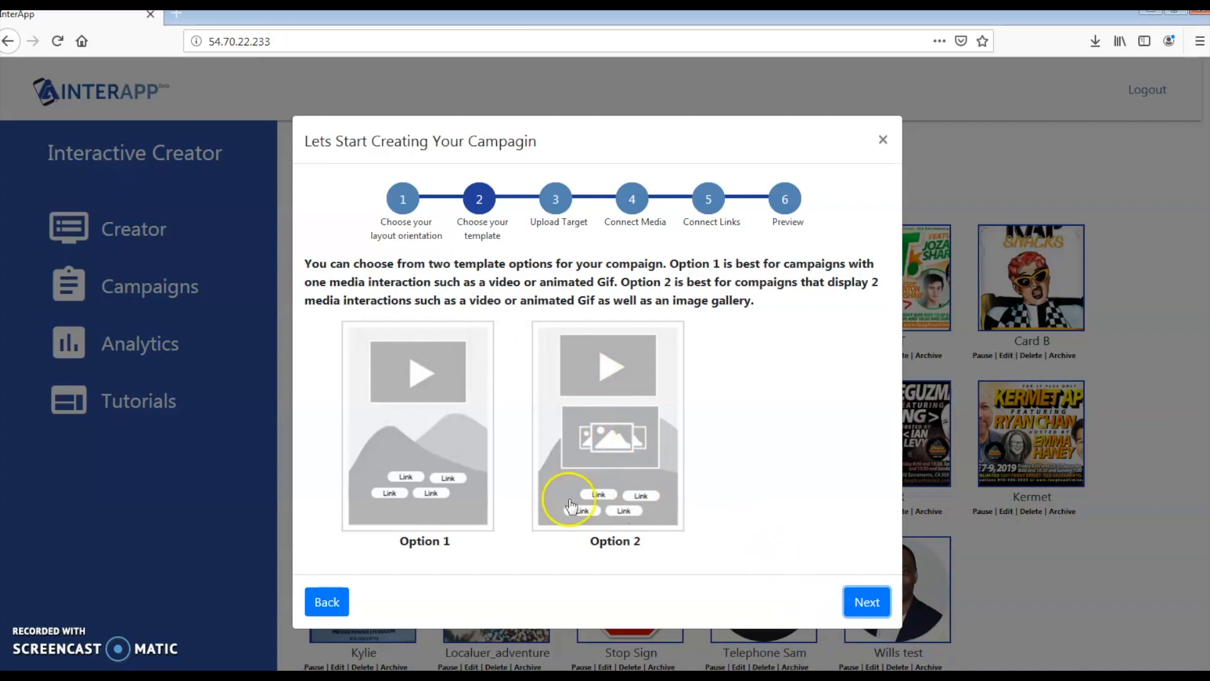
{"action": "left_click", "coordinate": [599, 413]}
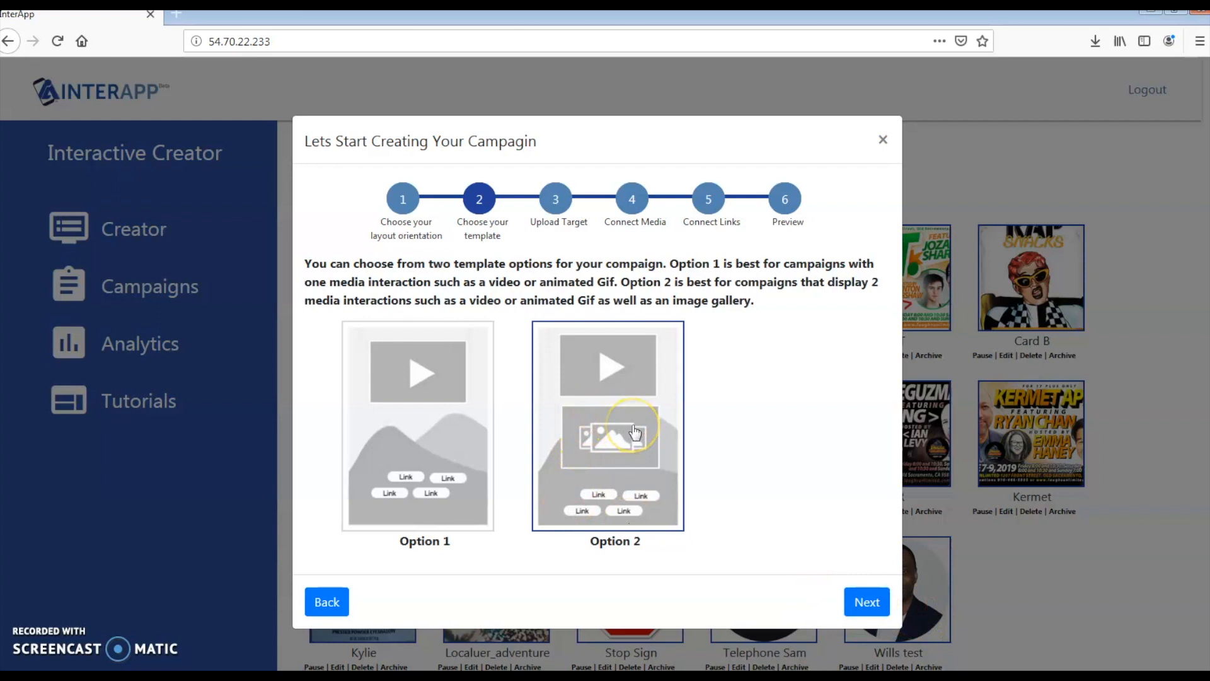
{"action": "left_click", "coordinate": [865, 603]}
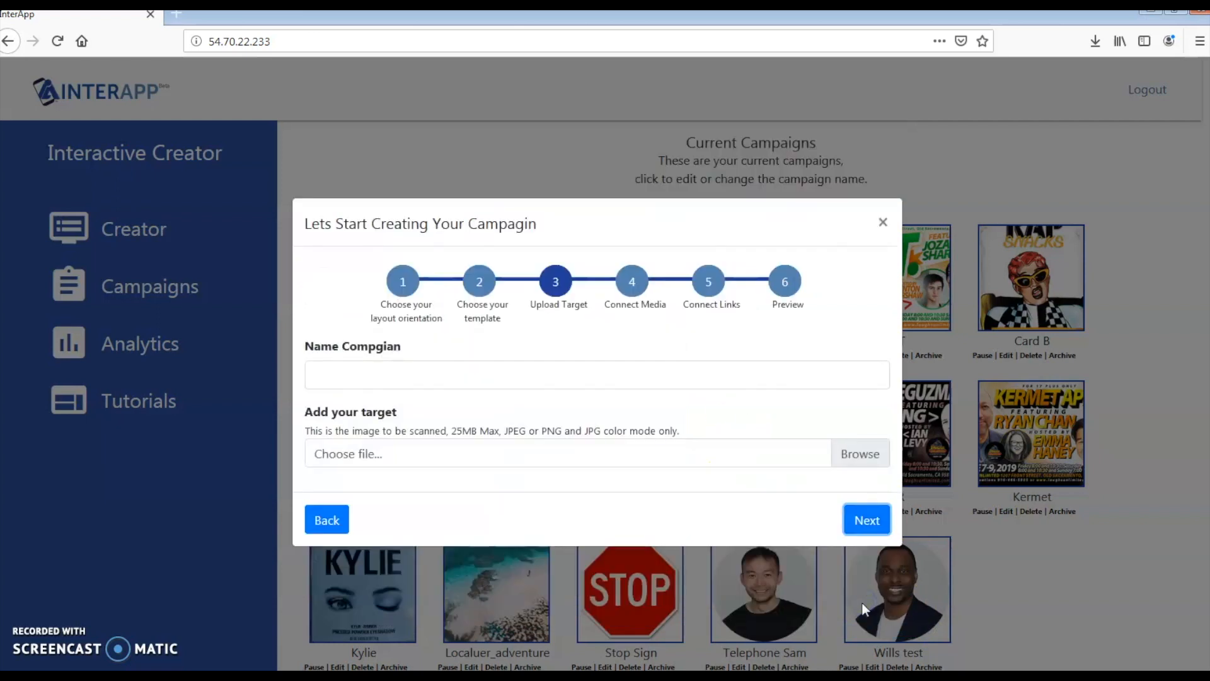
Name the campaign "Pizza Test", add Pizza Target.jpg from the IA Tutorial folder as its target, and continue to the media stage.
{"action": "left_click", "coordinate": [540, 376]}
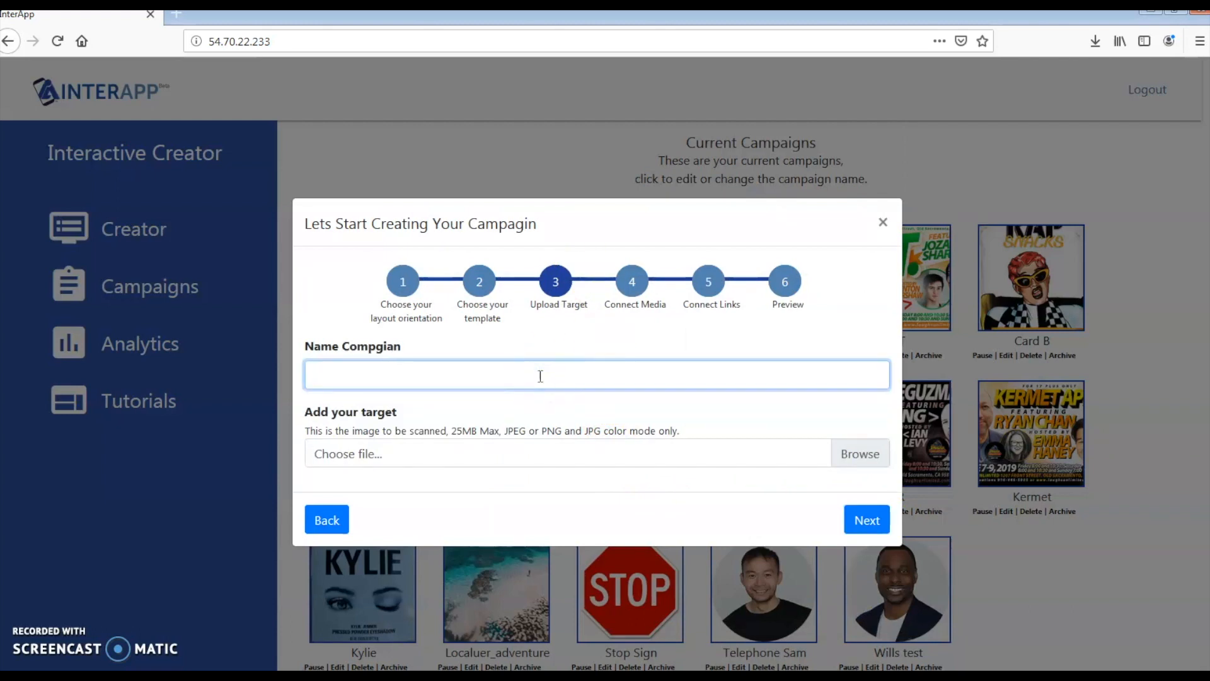
{"action": "type", "text": "Pizza Test"}
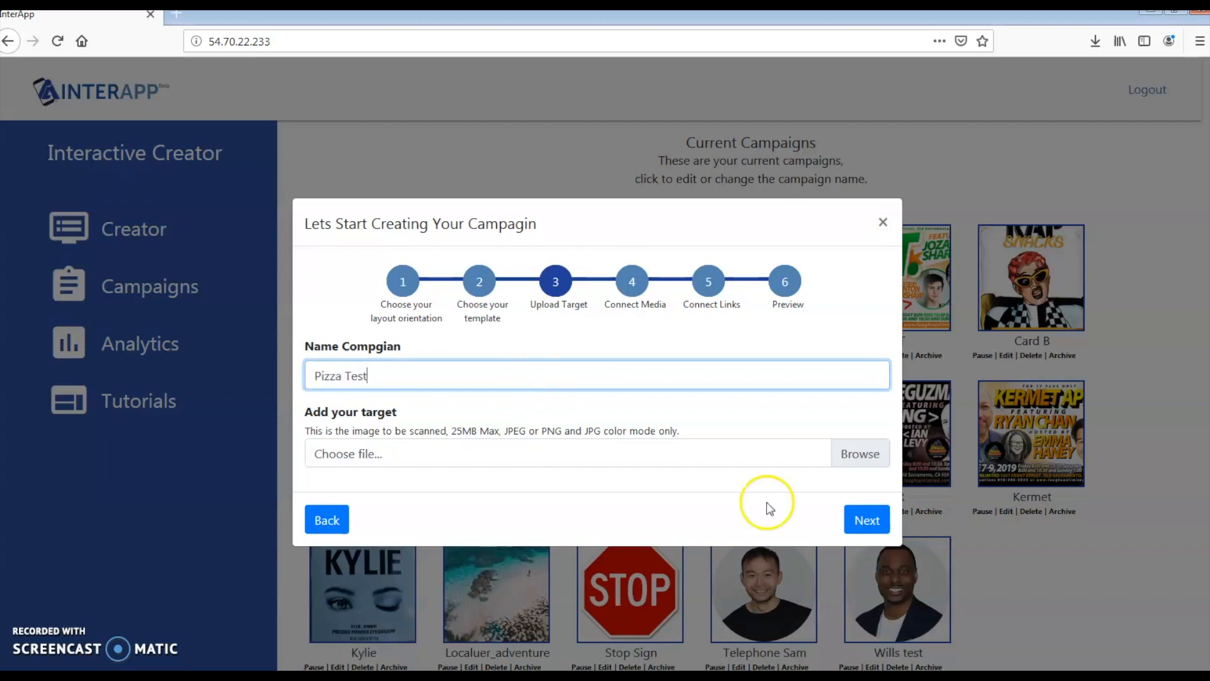
{"action": "left_click", "coordinate": [857, 461]}
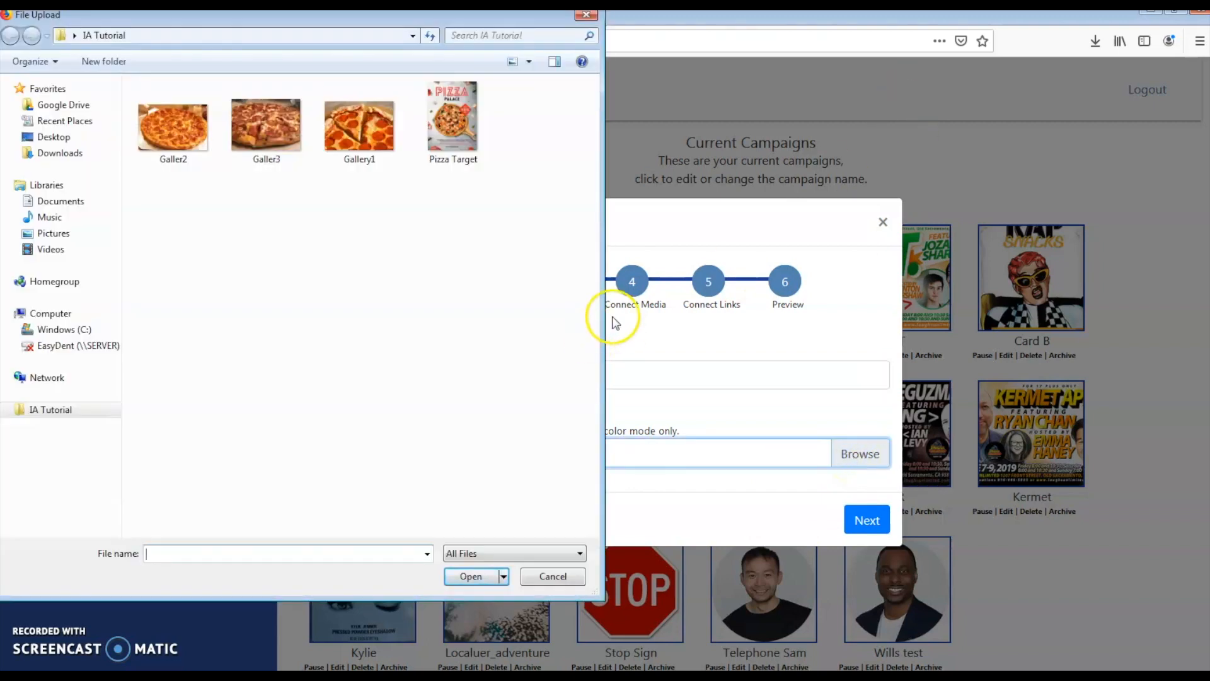
{"action": "left_click", "coordinate": [450, 95]}
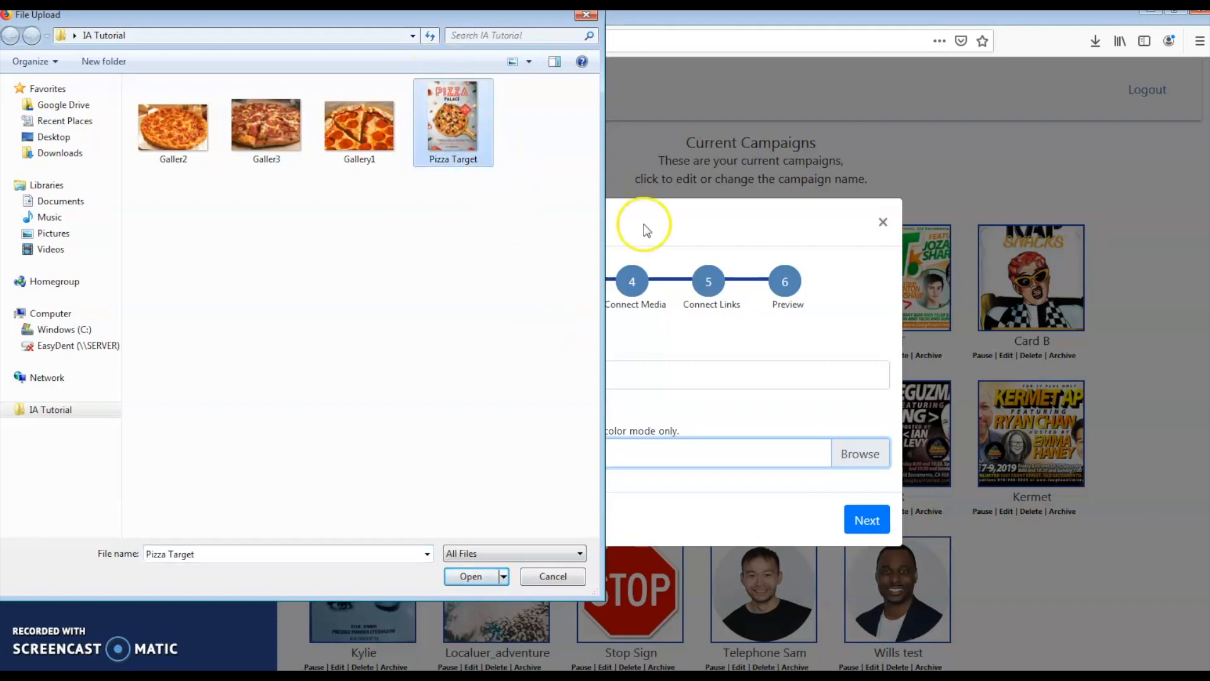
{"action": "left_click", "coordinate": [466, 575]}
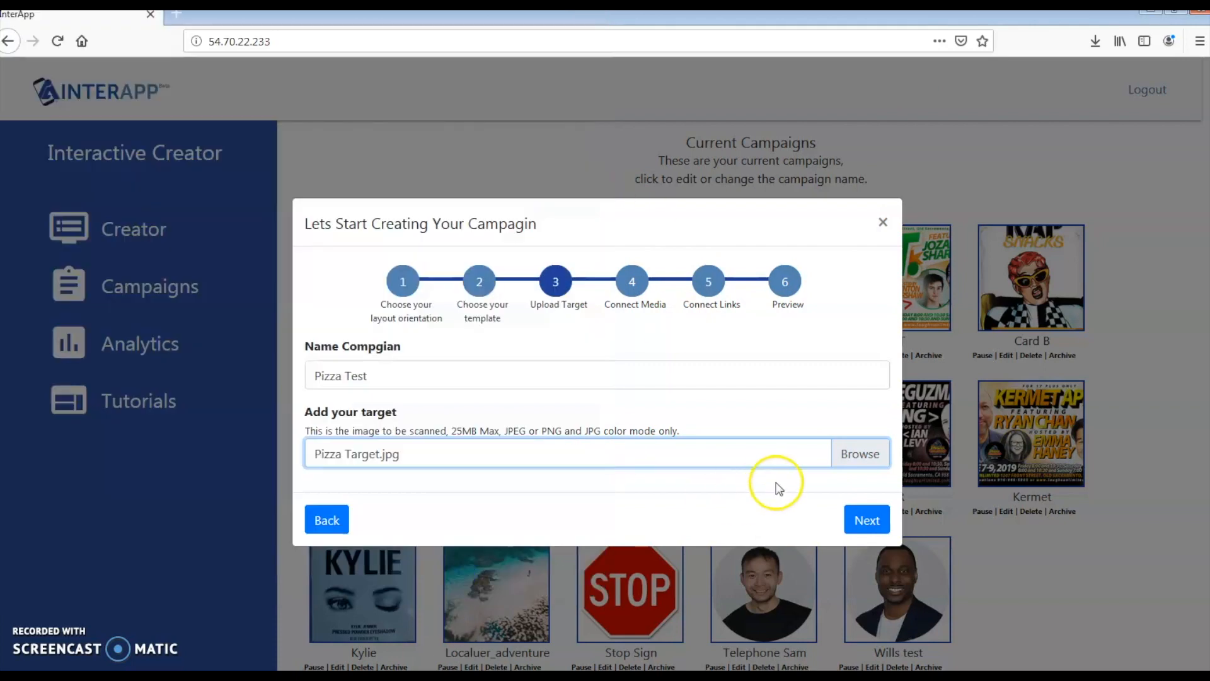
{"action": "left_click", "coordinate": [866, 522]}
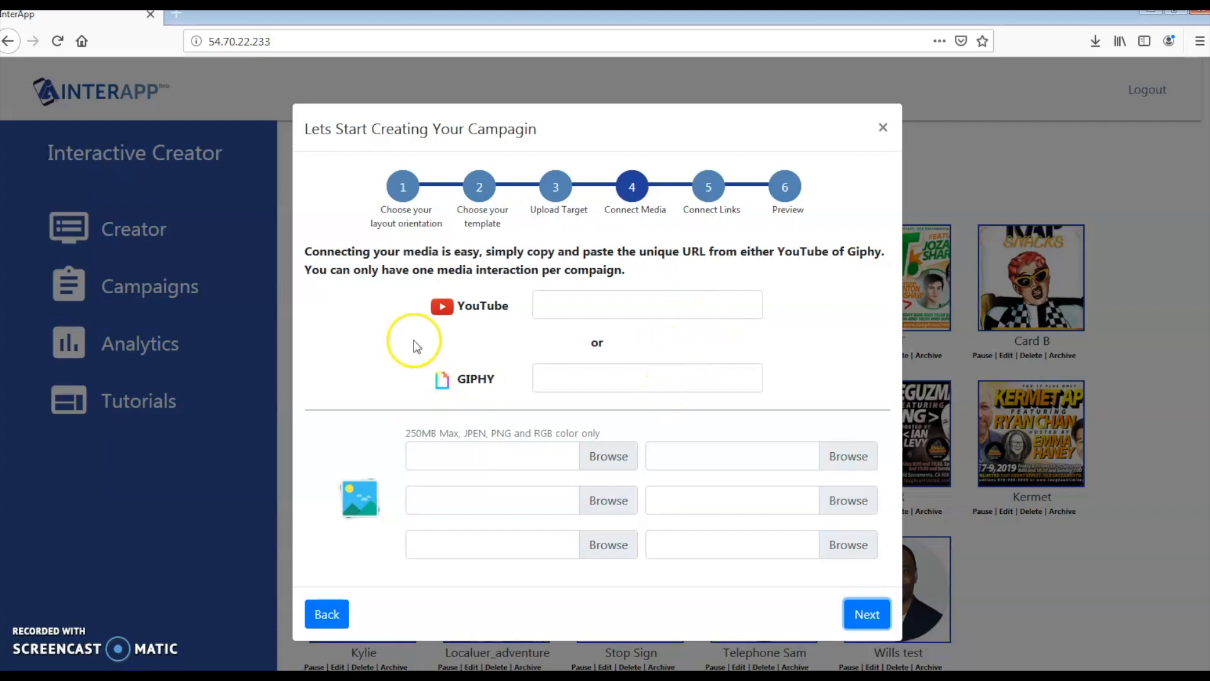
Copy the YouTube URL from the Notepad notes and paste it as the campaign's YouTube media link.
{"action": "left_click", "coordinate": [532, 387]}
{"action": "key", "text": "alt+Tab"}
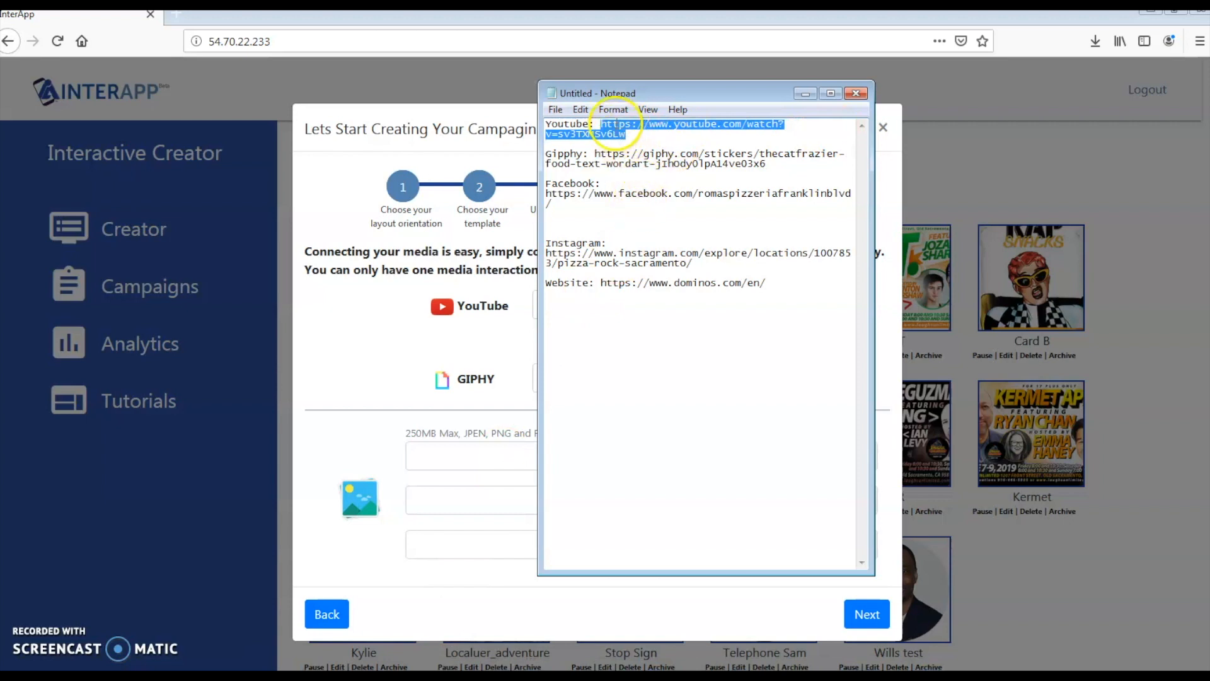
{"action": "left_click", "coordinate": [606, 124]}
{"action": "left_click_drag", "start_coordinate": [612, 131], "coordinate": [624, 134]}
{"action": "right_click", "coordinate": [610, 130]}
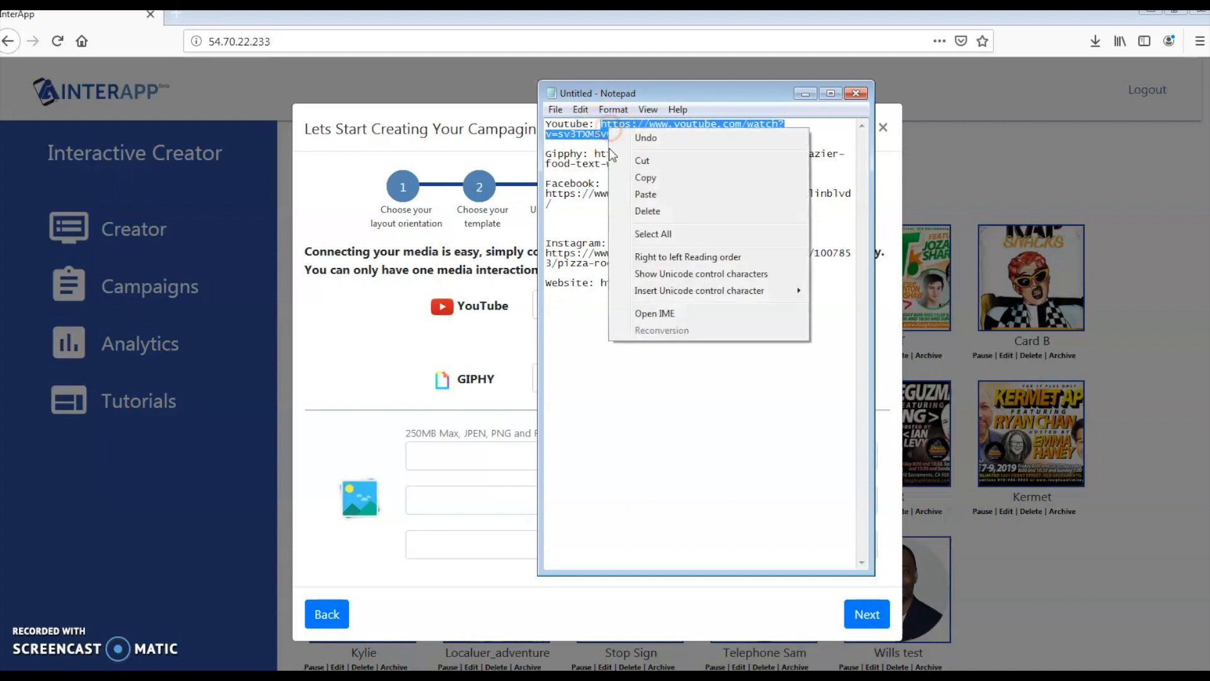
{"action": "left_click", "coordinate": [645, 177]}
{"action": "left_click", "coordinate": [397, 306]}
{"action": "left_click", "coordinate": [705, 305]}
{"action": "right_click", "coordinate": [705, 306]}
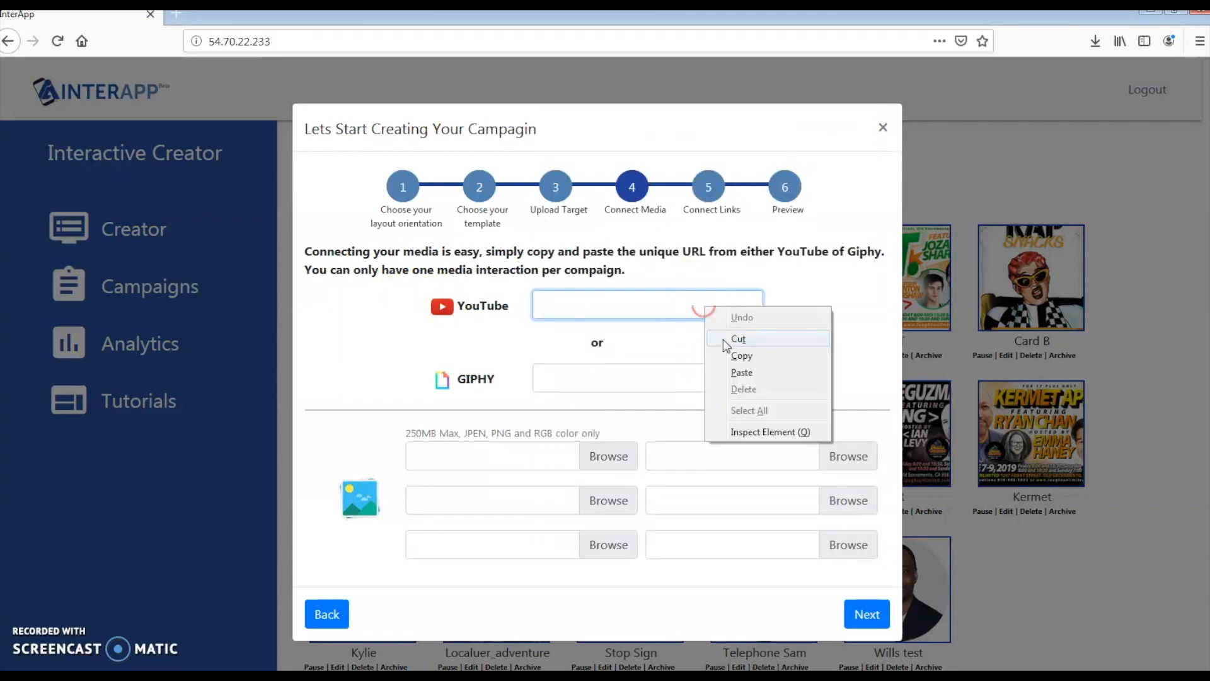
{"action": "left_click", "coordinate": [741, 371]}
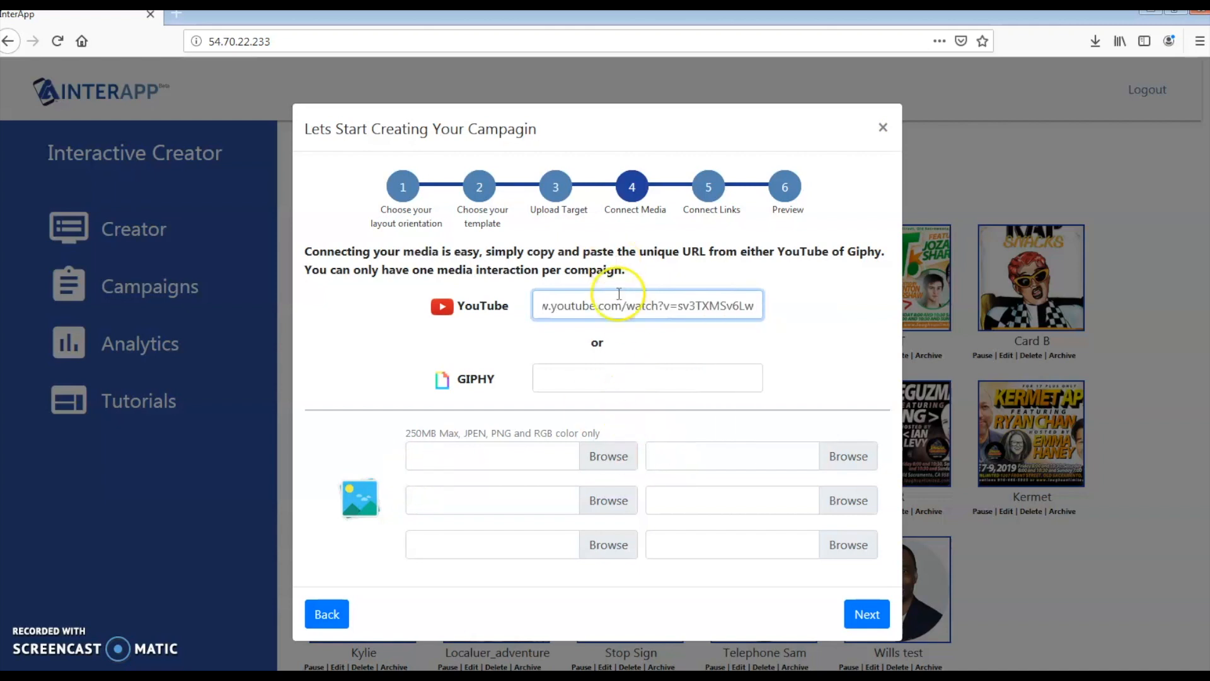
Add Galler2, Galler3 and Gallery1 as the first three gallery images and continue to the links stage.
{"action": "left_click", "coordinate": [595, 457]}
{"action": "left_click", "coordinate": [166, 152]}
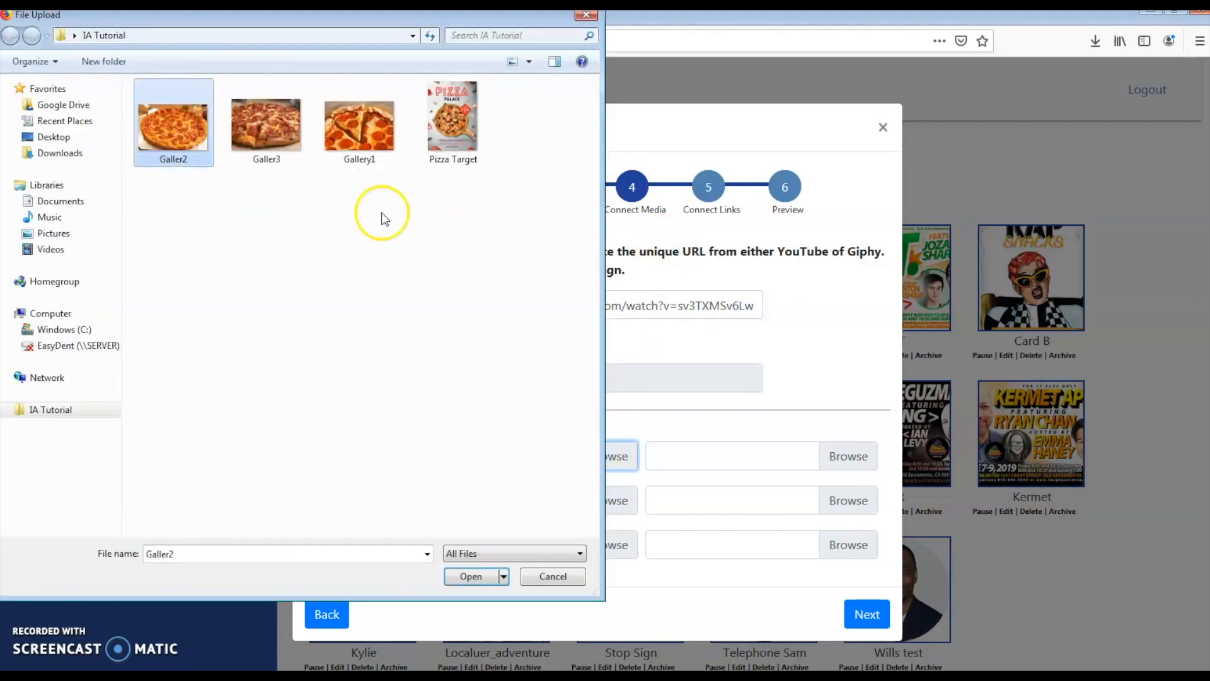
{"action": "left_click", "coordinate": [471, 576]}
{"action": "left_click", "coordinate": [530, 500]}
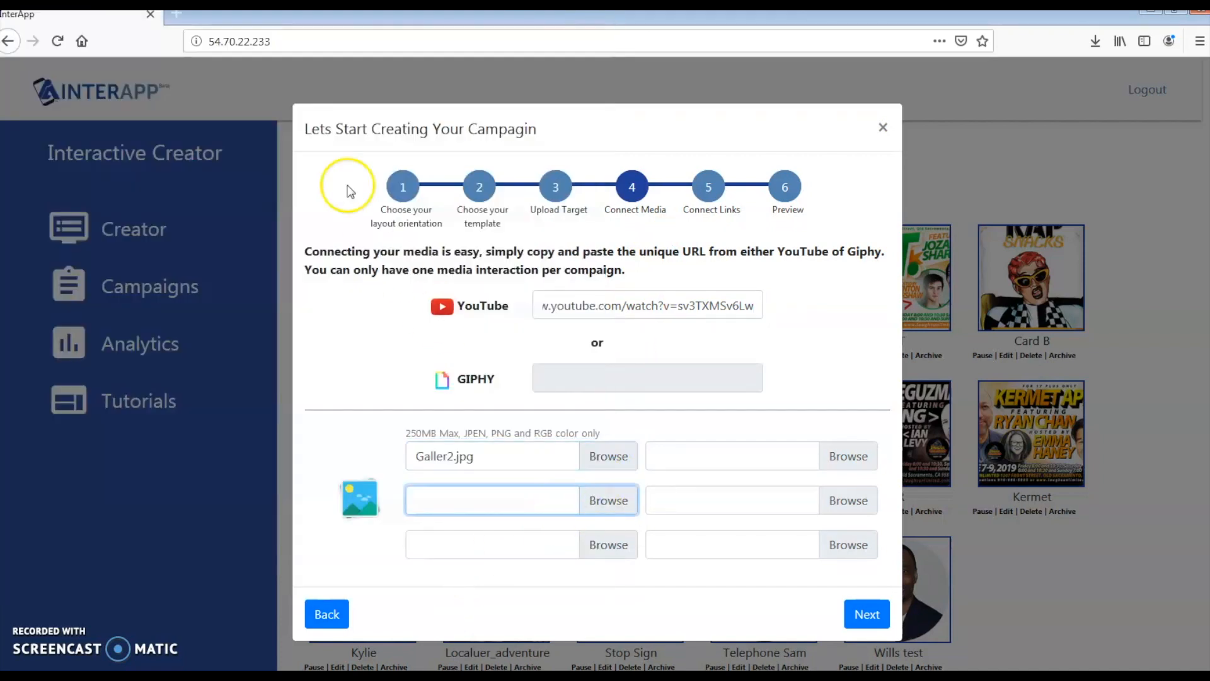
{"action": "left_click", "coordinate": [266, 123]}
{"action": "left_click", "coordinate": [473, 576]}
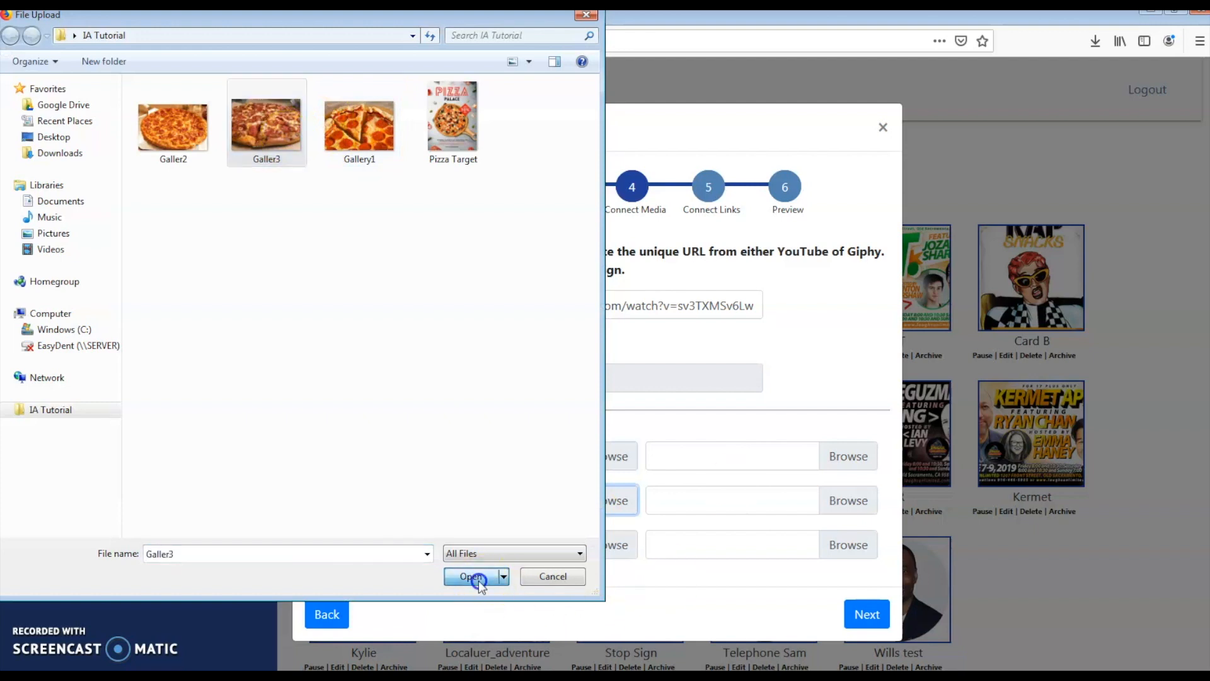
{"action": "left_click", "coordinate": [620, 539]}
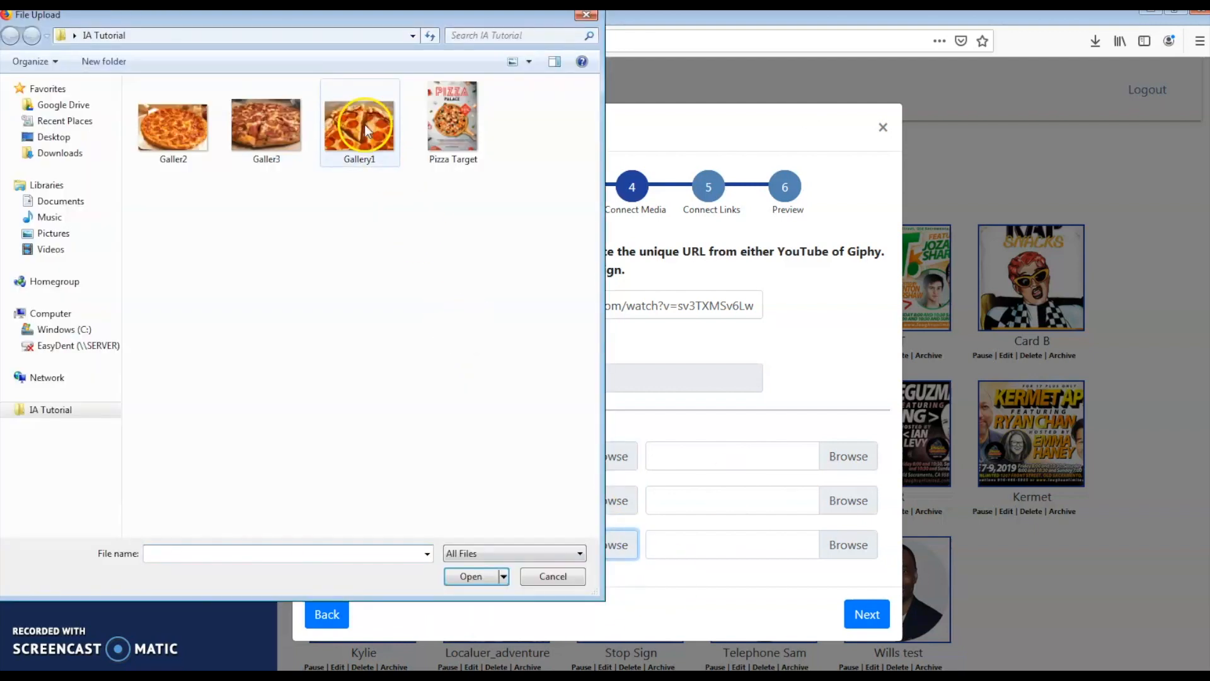
{"action": "left_click", "coordinate": [368, 132]}
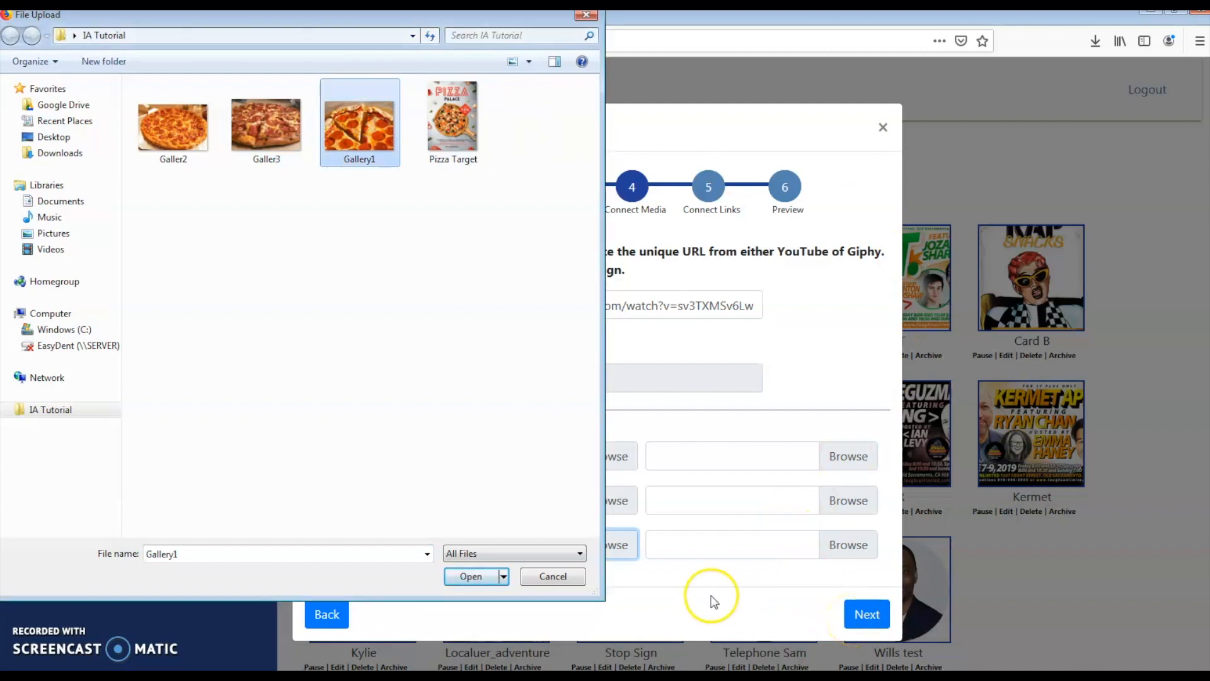
{"action": "left_click", "coordinate": [465, 575]}
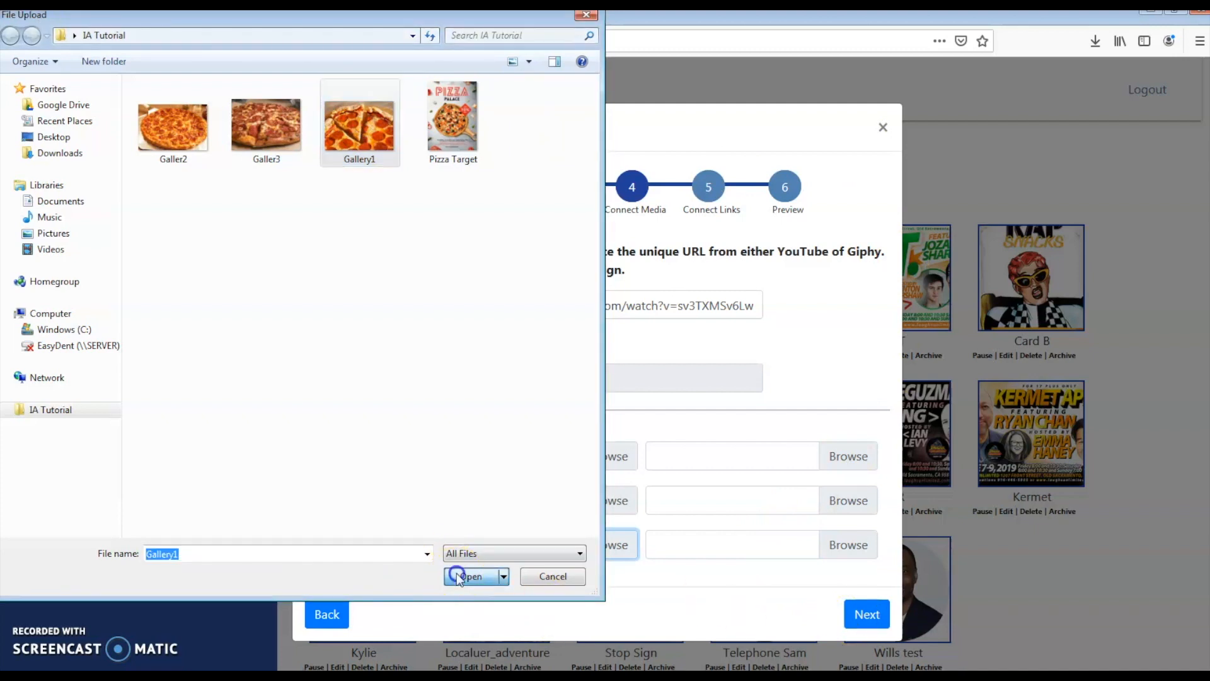
{"action": "left_click", "coordinate": [866, 600]}
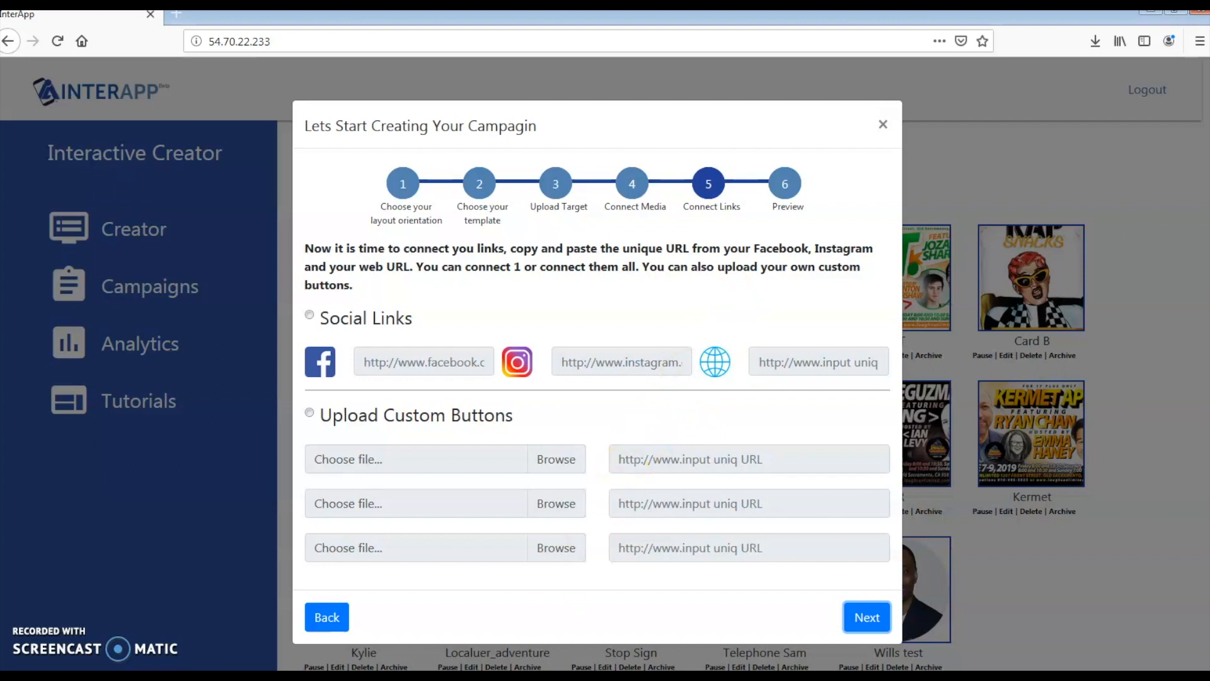
Enable Social Links and fill the Facebook link with the romaspizzeriafranklinblvd URL copied from the Notepad notes.
{"action": "mouse_move", "coordinate": [548, 670]}
{"action": "left_click", "coordinate": [439, 667]}
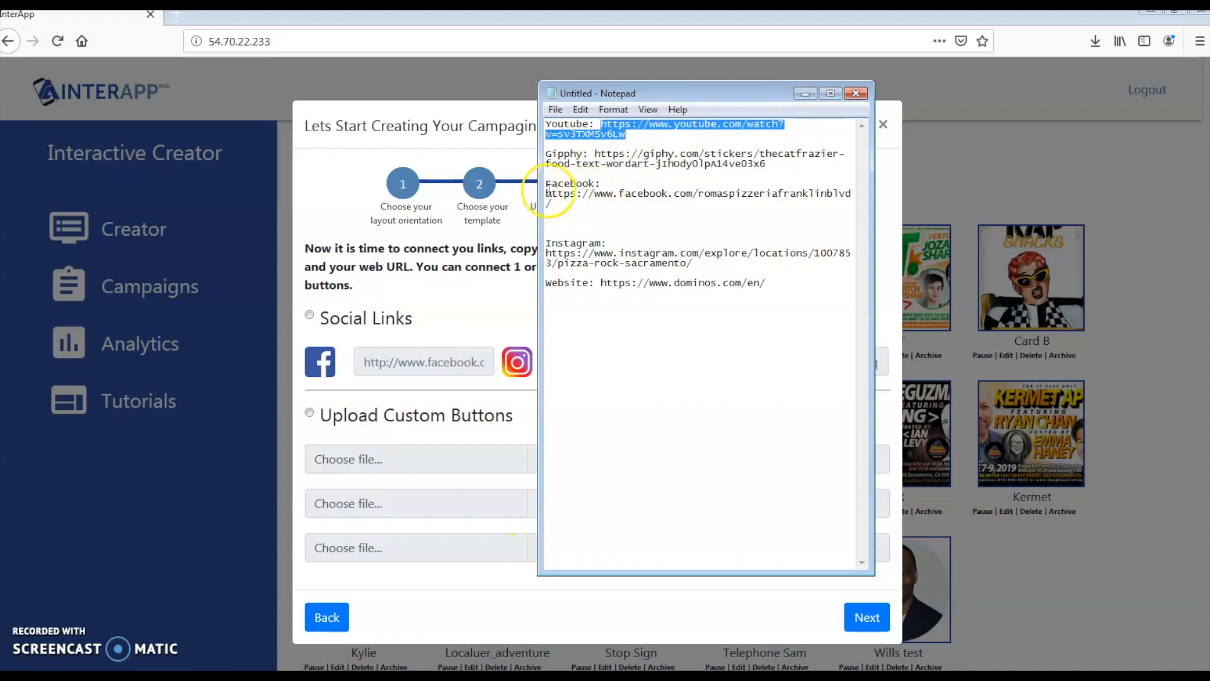
{"action": "left_click_drag", "start_coordinate": [546, 194], "coordinate": [580, 213]}
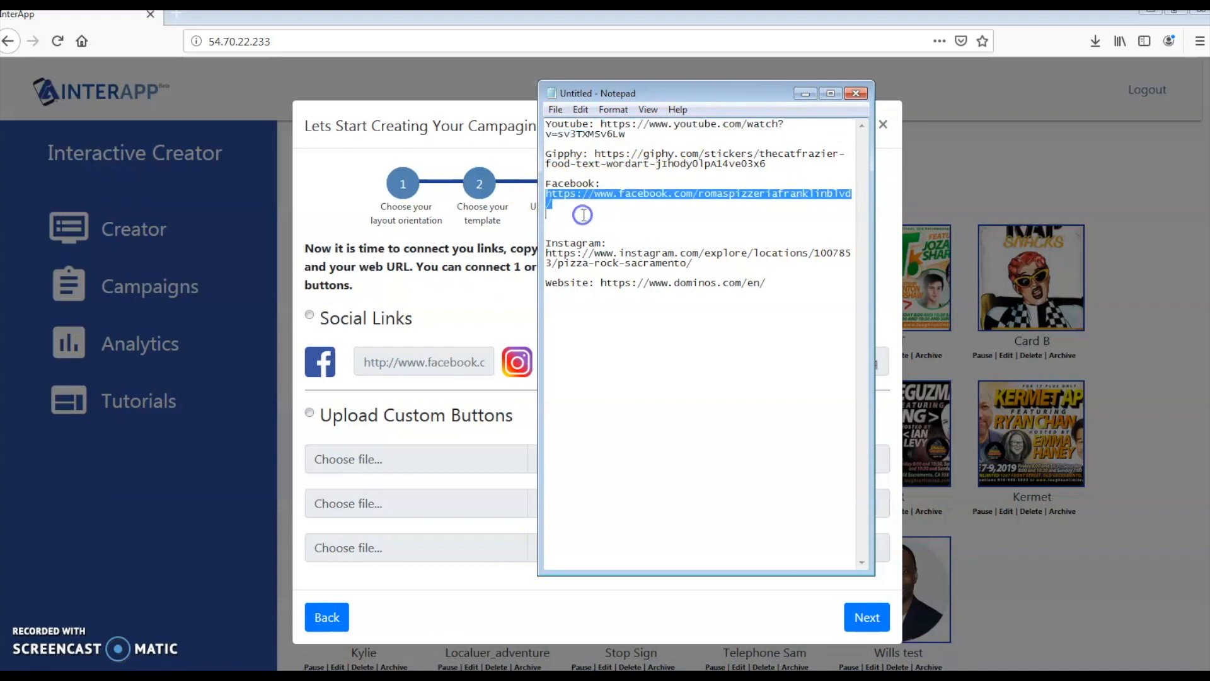
{"action": "left_click", "coordinate": [413, 369]}
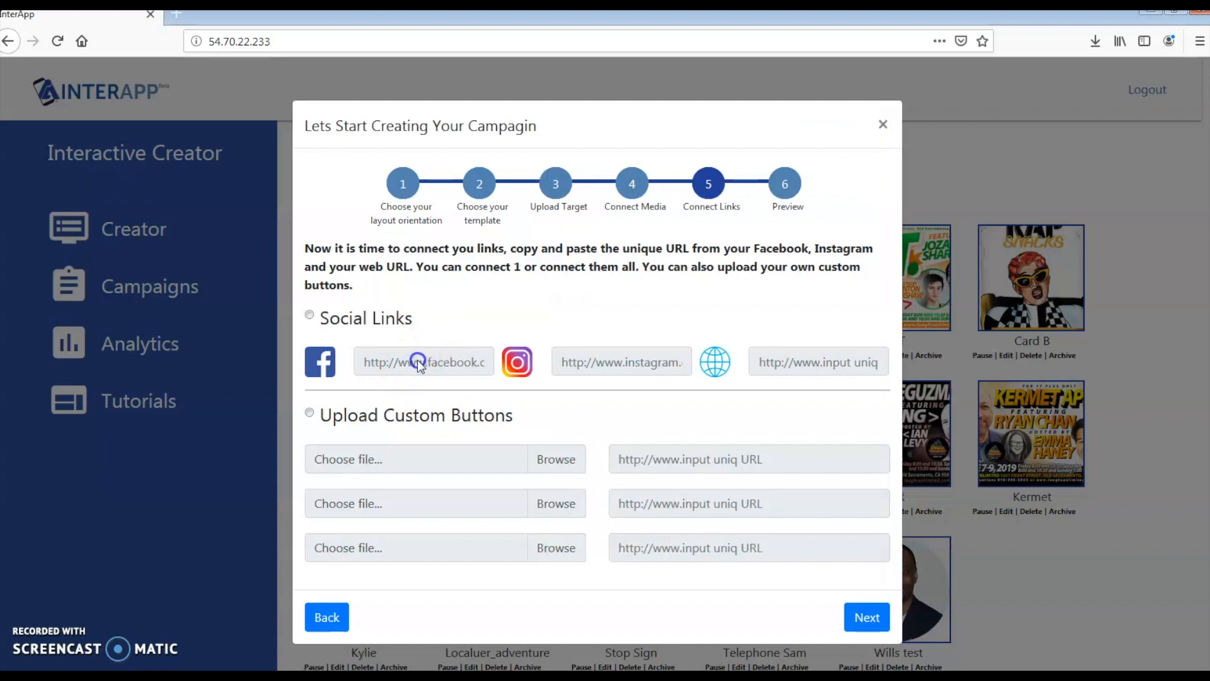
{"action": "left_click", "coordinate": [311, 314]}
{"action": "left_click", "coordinate": [426, 356]}
{"action": "key", "text": "ctrl+v"}
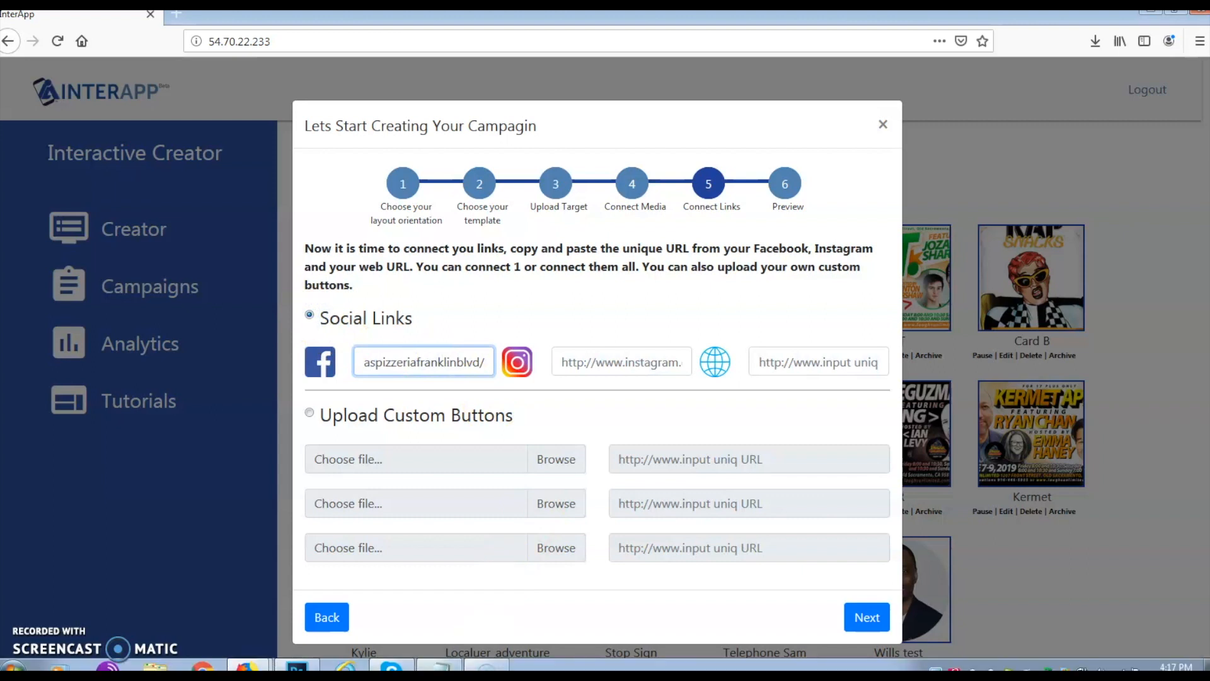
Copy the pizza-rock-sacramento Instagram URL from the Notepad notes and paste it as the campaign's Instagram link.
{"action": "left_click", "coordinate": [441, 665]}
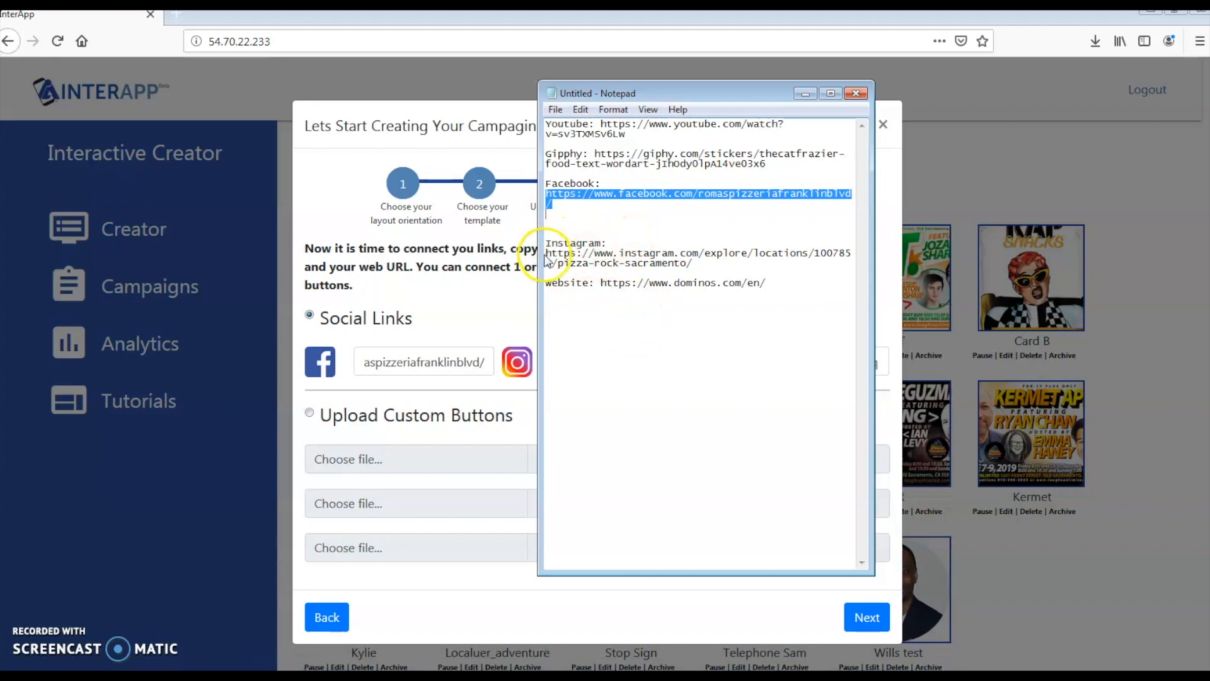
{"action": "left_click_drag", "start_coordinate": [546, 253], "coordinate": [726, 278]}
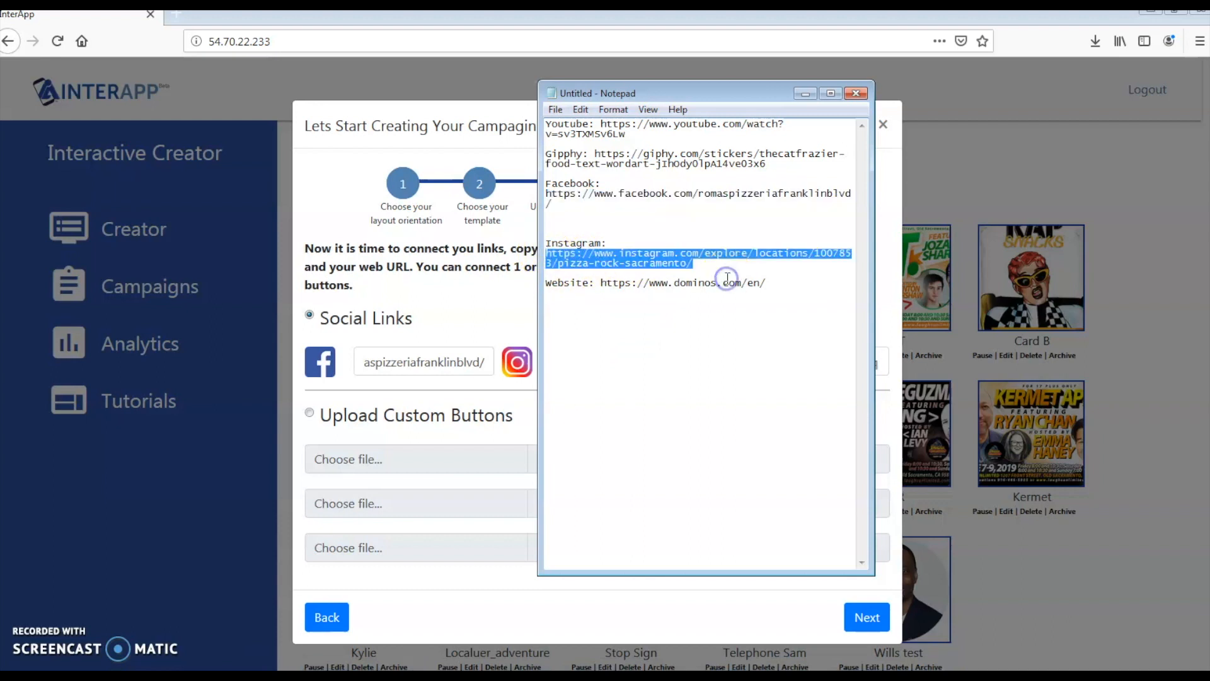
{"action": "left_click", "coordinate": [502, 404]}
{"action": "left_click", "coordinate": [605, 369]}
{"action": "key", "text": "ctrl+v"}
{"action": "left_click", "coordinate": [800, 366]}
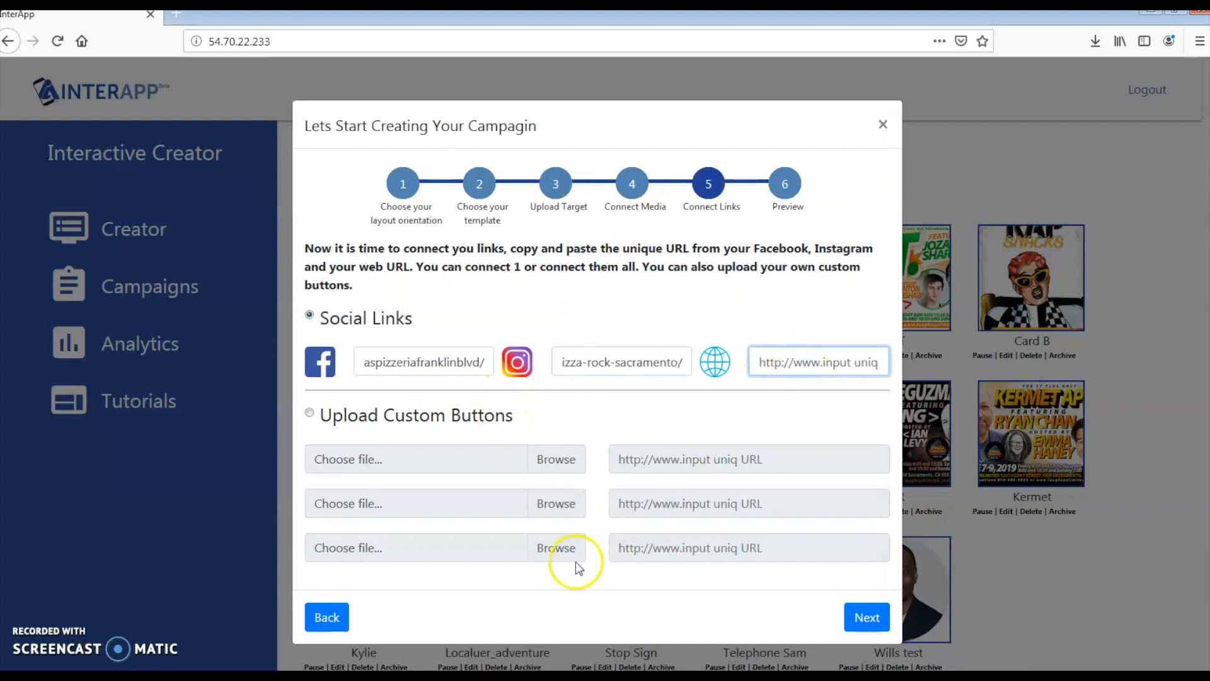
{"action": "left_click", "coordinate": [811, 366]}
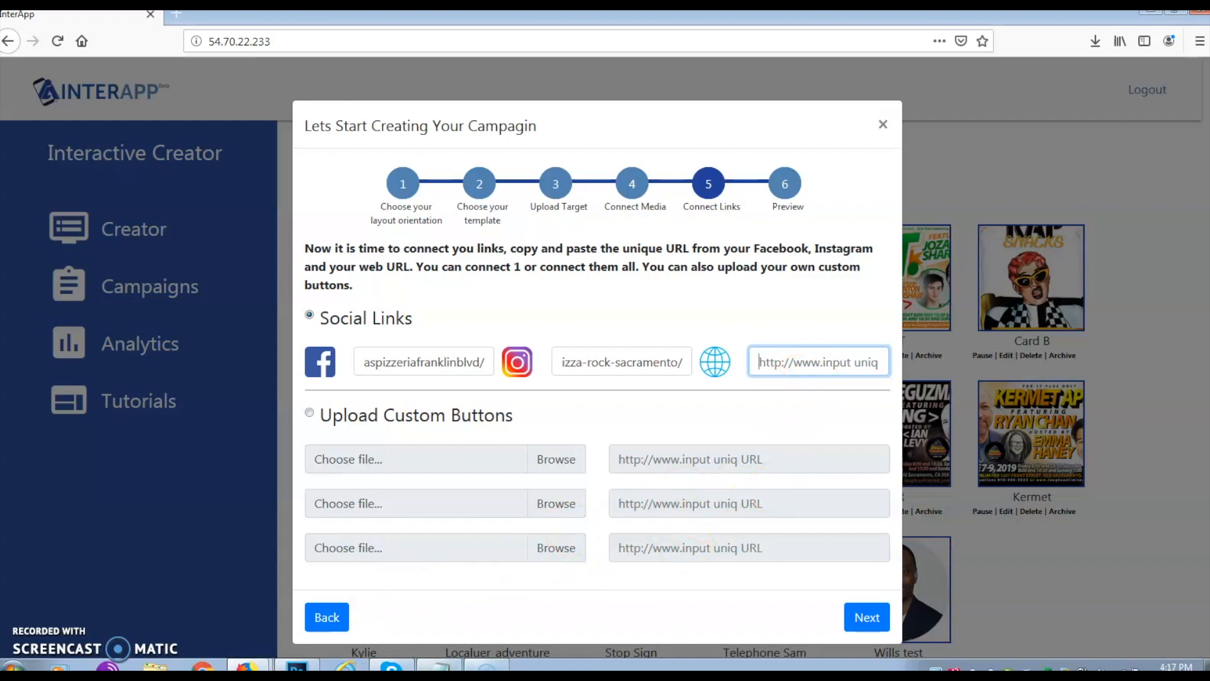
{"action": "mouse_move", "coordinate": [486, 667]}
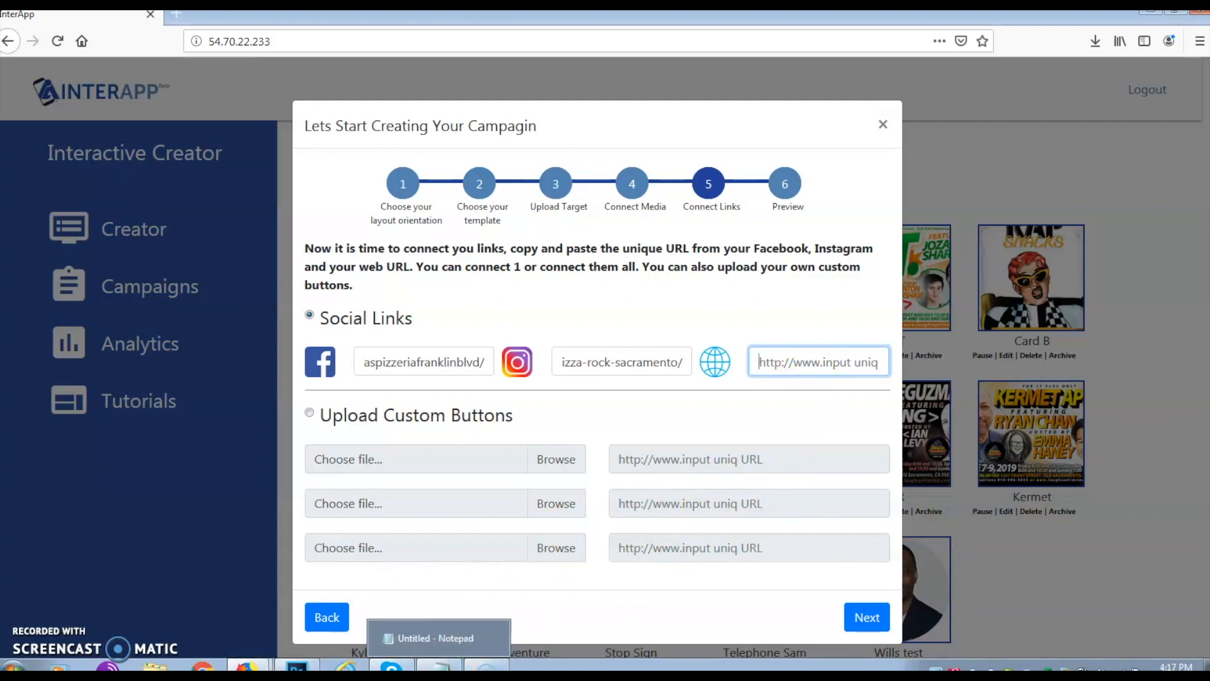
{"action": "left_click", "coordinate": [441, 667]}
{"action": "left_click_drag", "start_coordinate": [602, 283], "coordinate": [784, 290]}
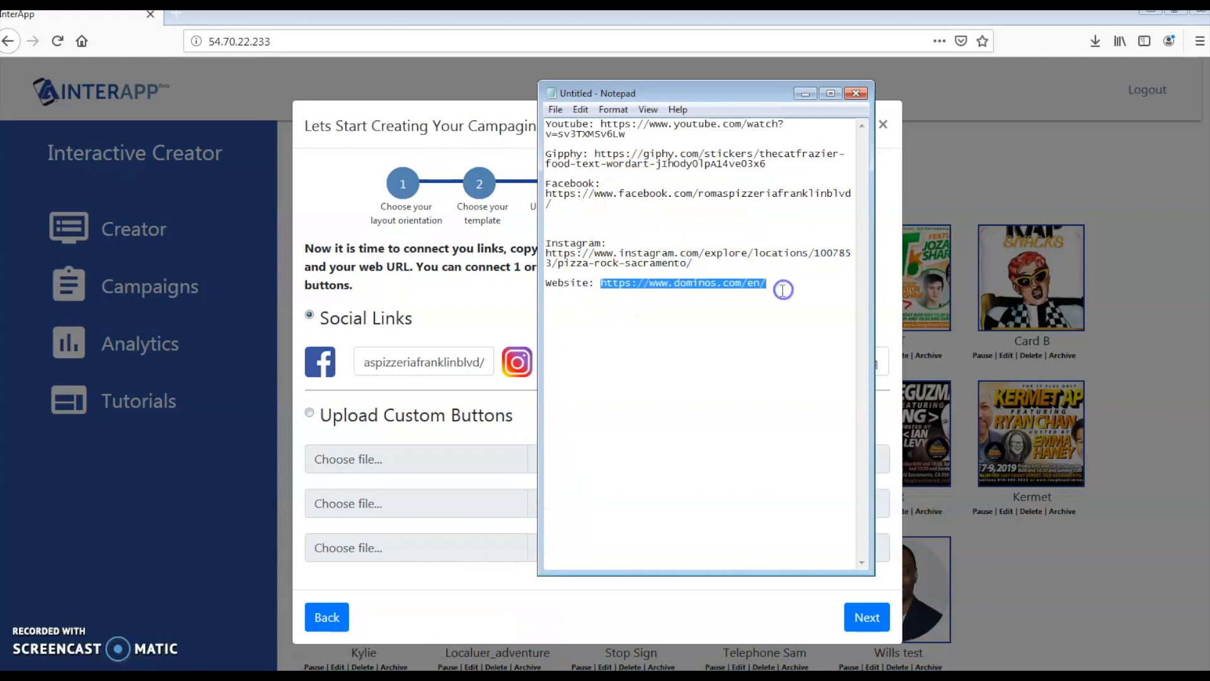
{"action": "left_click", "coordinate": [449, 315]}
{"action": "left_click", "coordinate": [773, 374]}
{"action": "key", "text": "ctrl+v"}
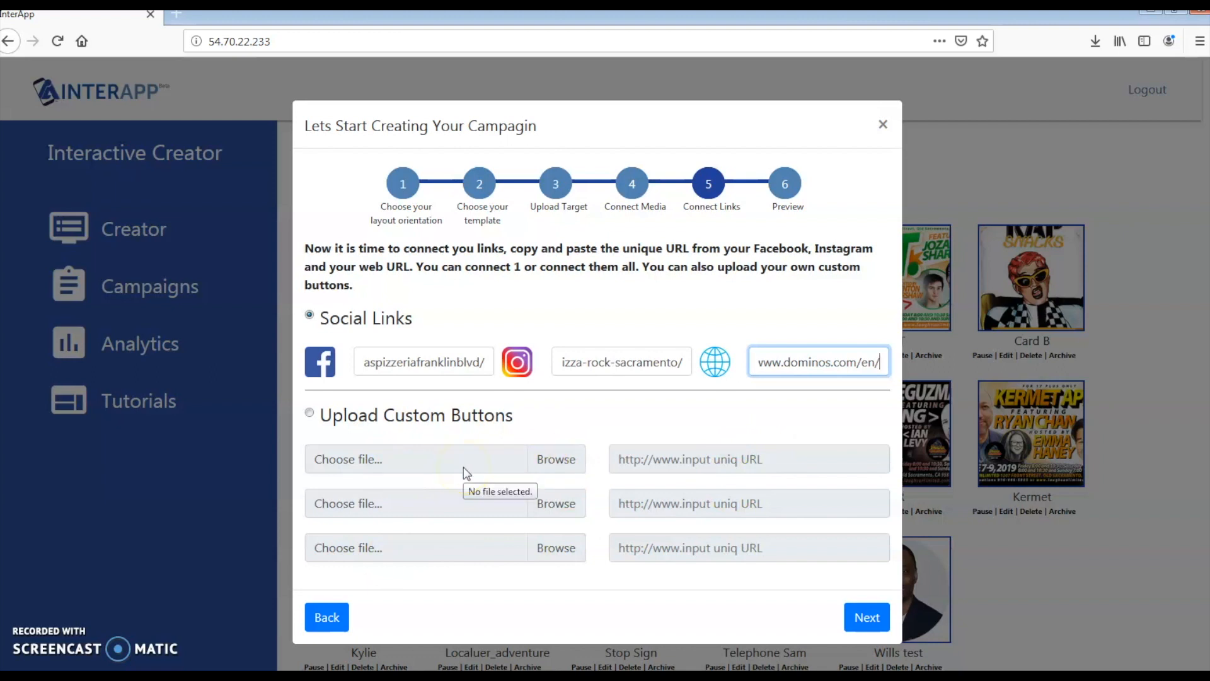
{"action": "left_click", "coordinate": [688, 466]}
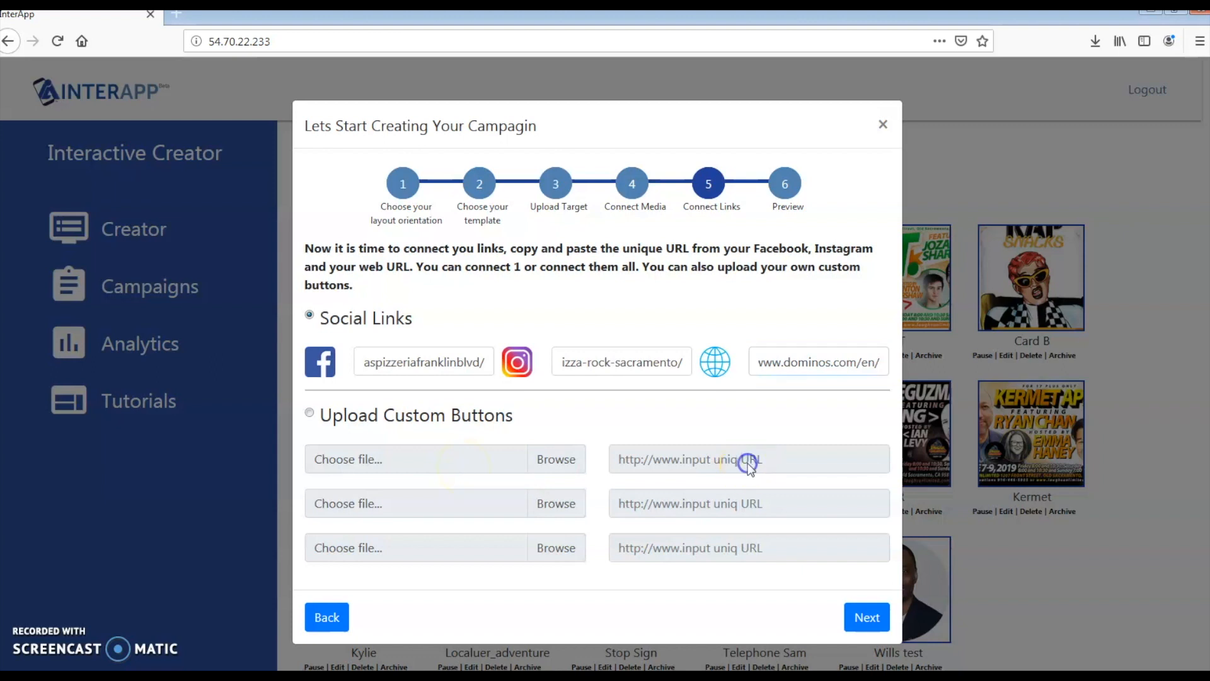
Continue from the links stage to the preview, check the pizza target image and close the campaign wizard.
{"action": "left_click", "coordinate": [670, 466]}
{"action": "left_click", "coordinate": [867, 621]}
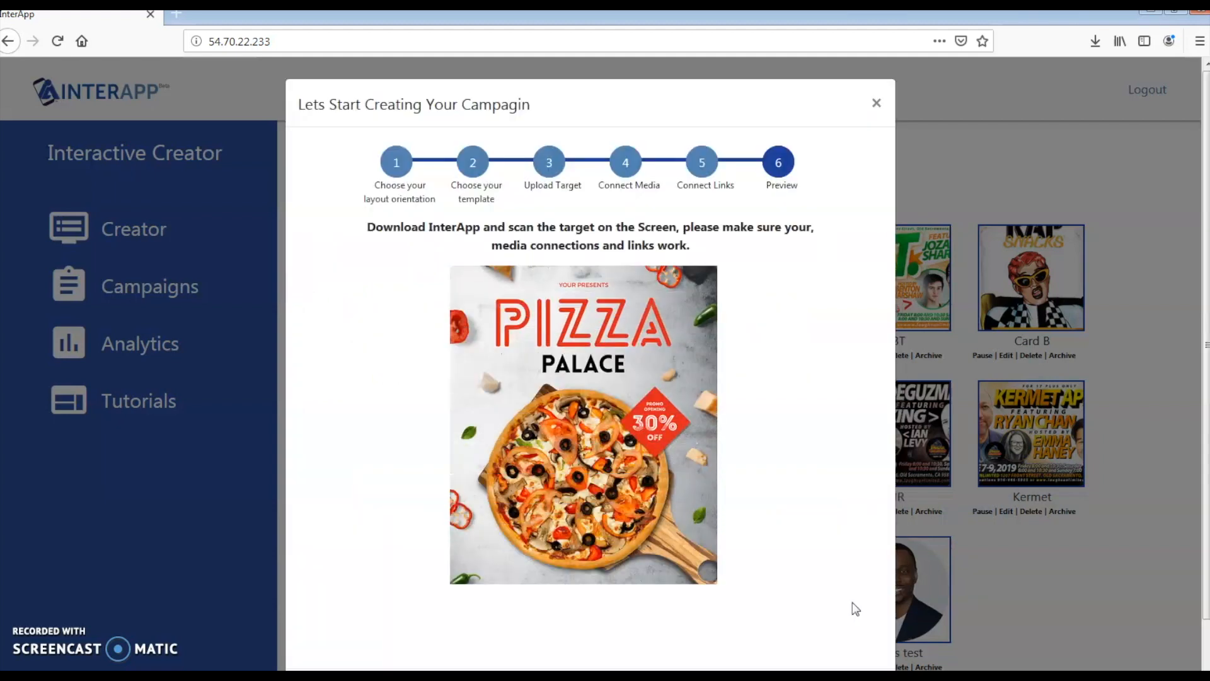
{"action": "left_click", "coordinate": [766, 577]}
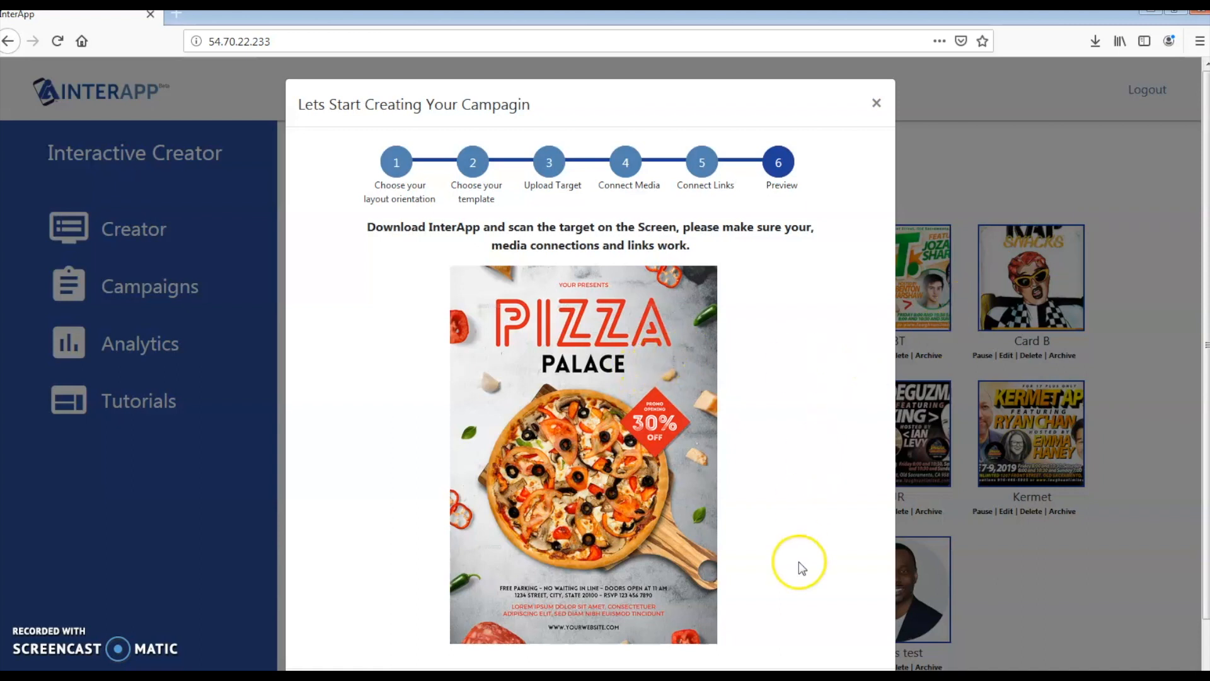
{"action": "mouse_move", "coordinate": [845, 669]}
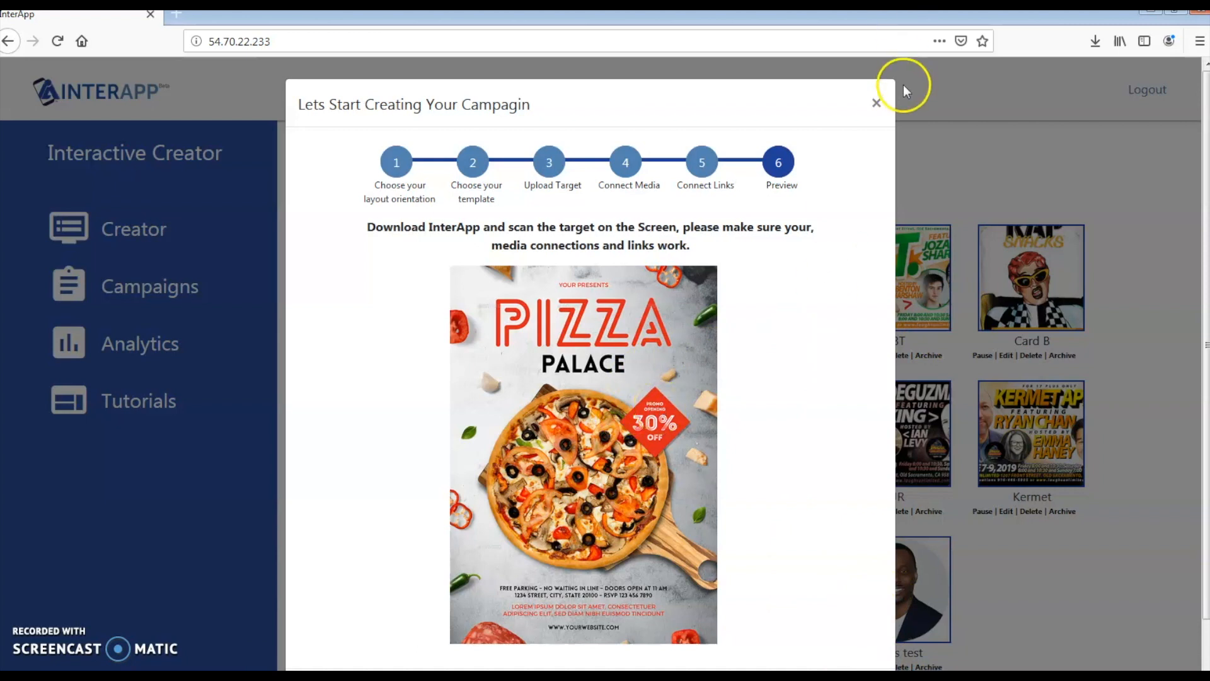
{"action": "left_click", "coordinate": [876, 103]}
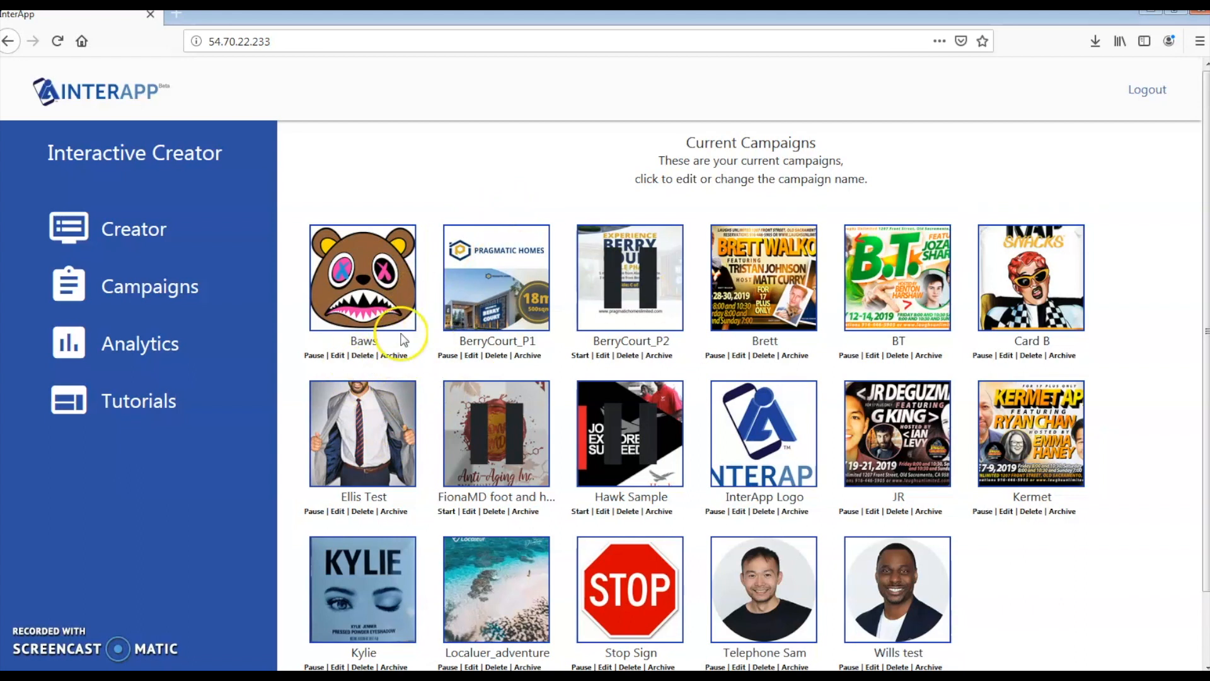
Open the Baws campaign for editing and choose the Landscape orientation with the Option 1 template.
{"action": "left_click", "coordinate": [336, 355]}
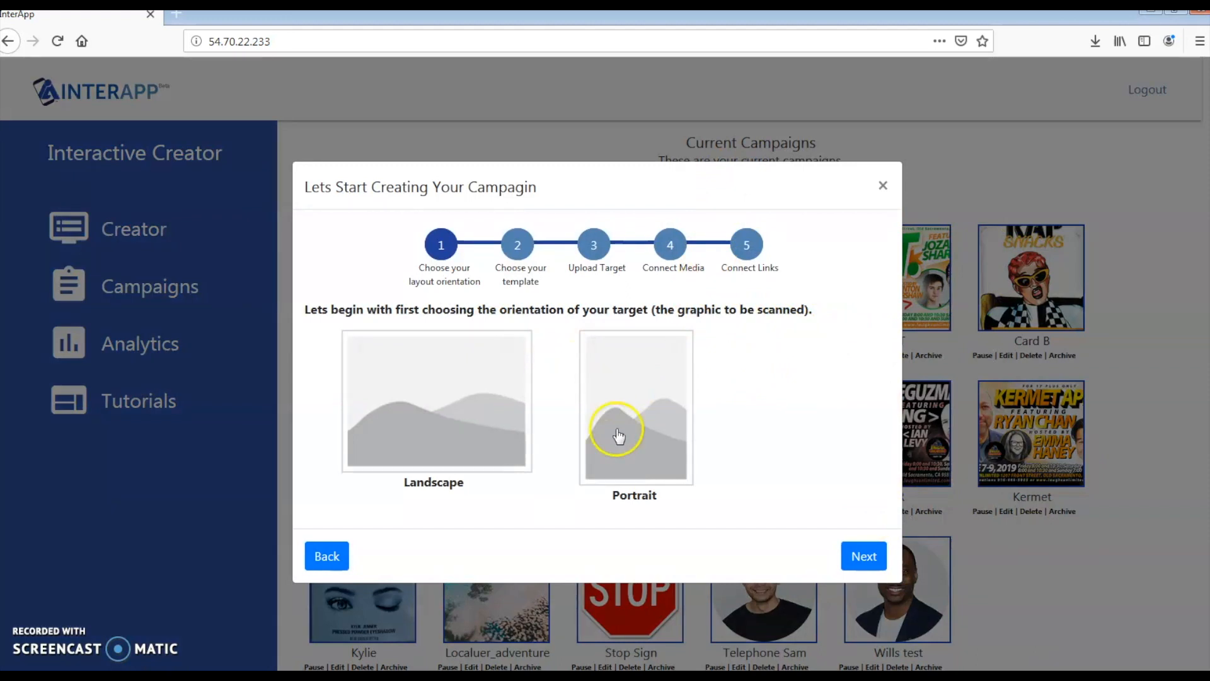
{"action": "left_click", "coordinate": [410, 378]}
{"action": "left_click", "coordinate": [865, 554]}
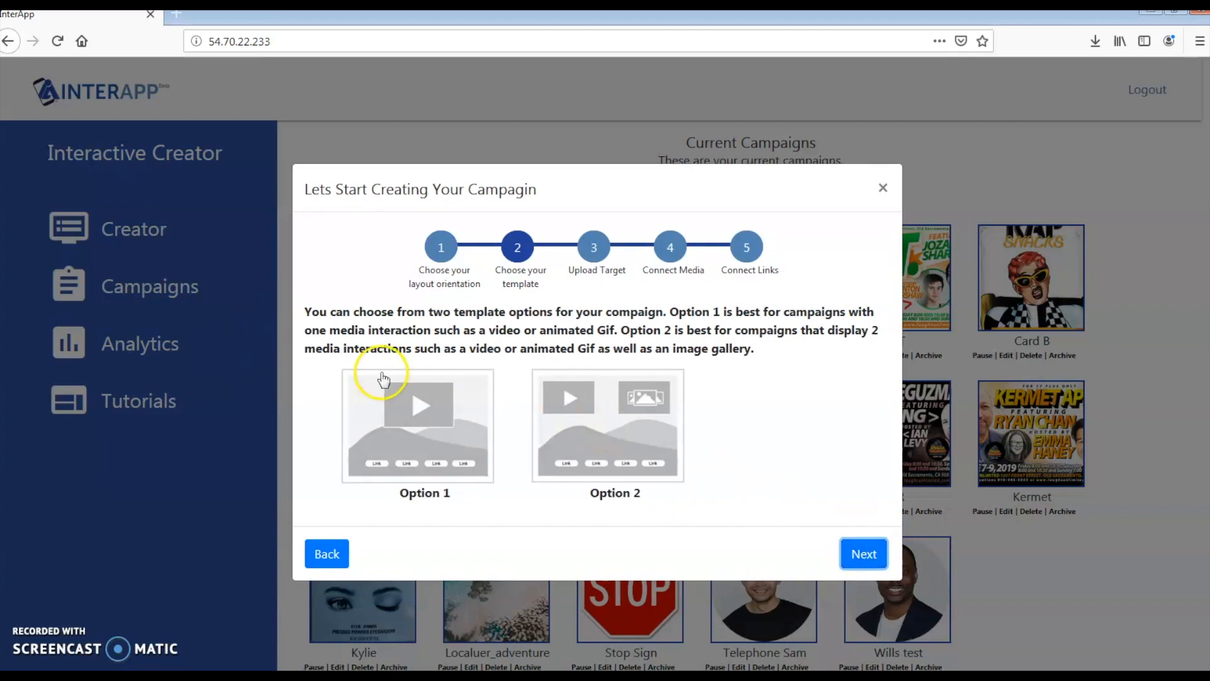
{"action": "left_click", "coordinate": [421, 407]}
{"action": "left_click", "coordinate": [863, 553]}
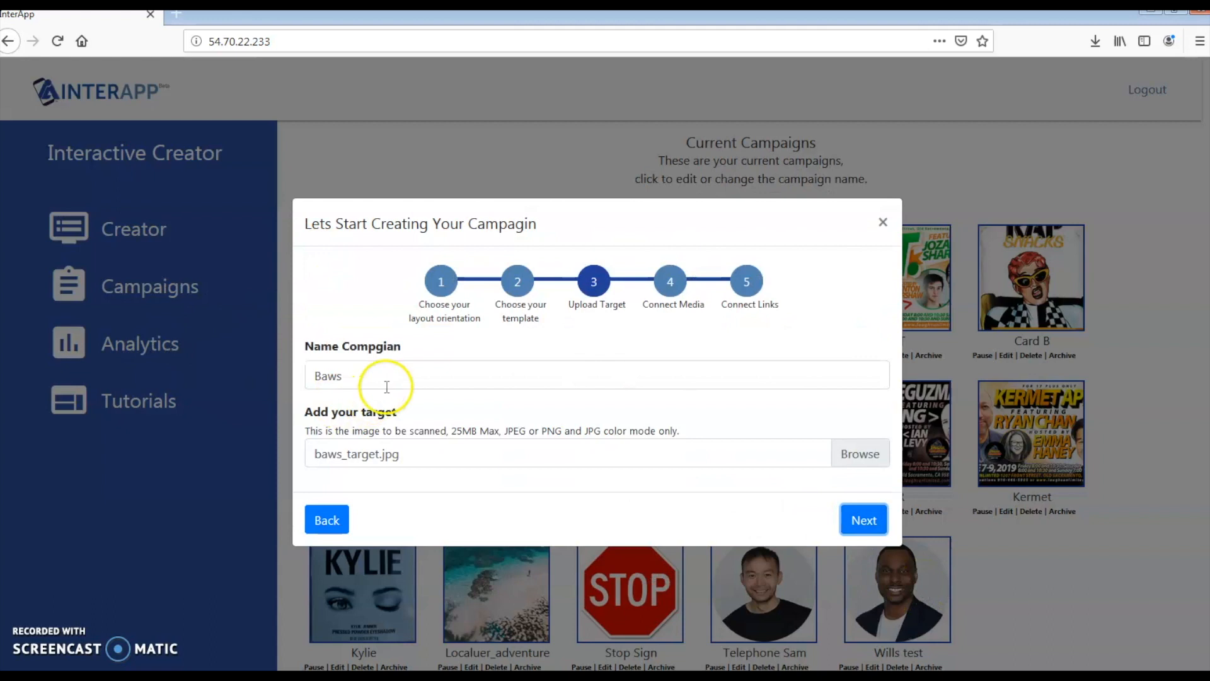
Change the campaign name to Baw, continue to the media stage and close the wizard there.
{"action": "left_click_drag", "start_coordinate": [392, 377], "coordinate": [237, 369]}
{"action": "left_click", "coordinate": [443, 459]}
{"action": "left_click", "coordinate": [530, 576]}
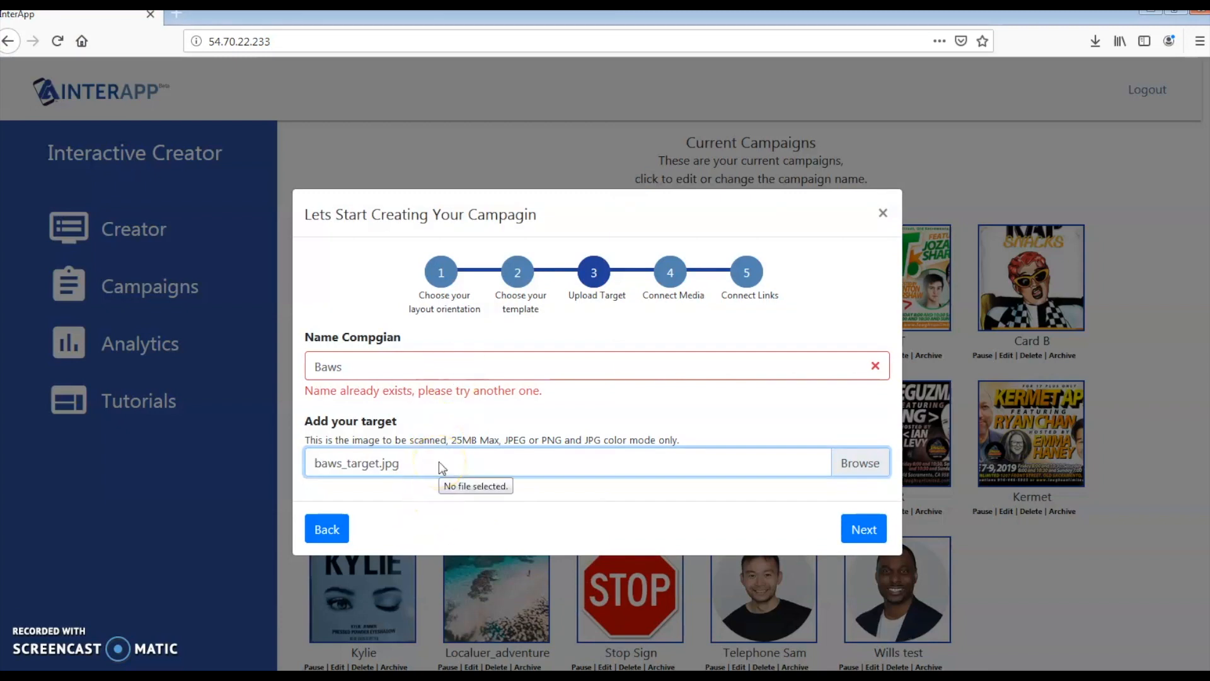
{"action": "left_click", "coordinate": [855, 532]}
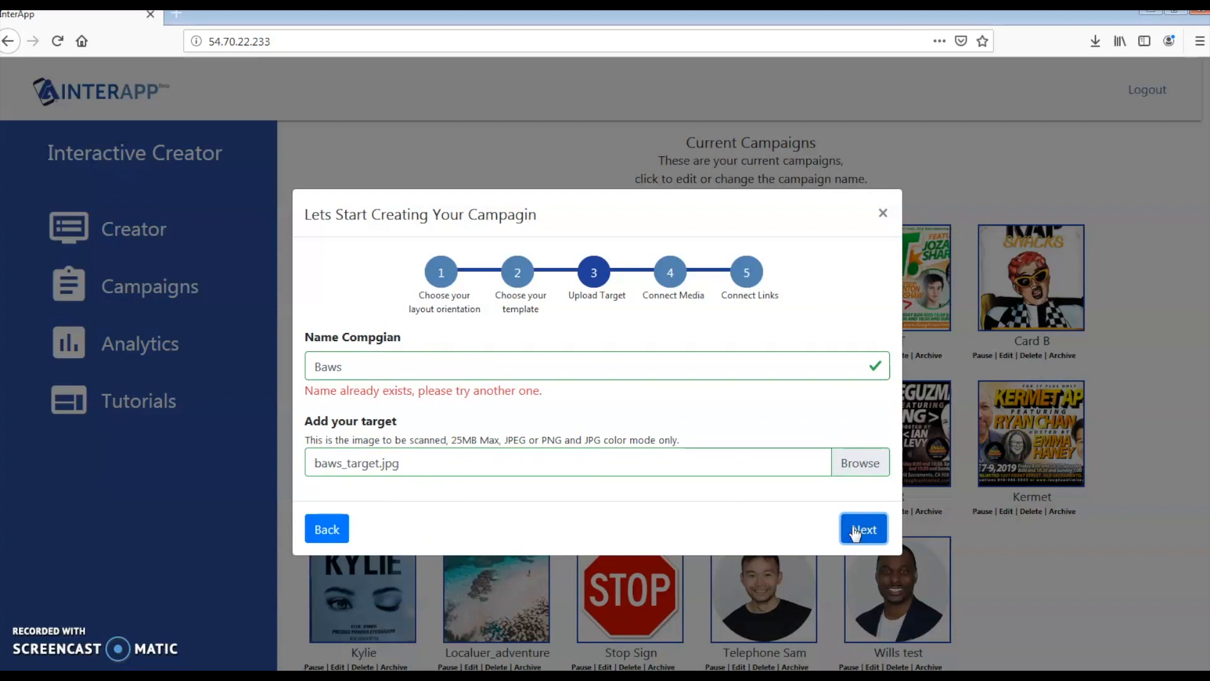
{"action": "left_click", "coordinate": [410, 356]}
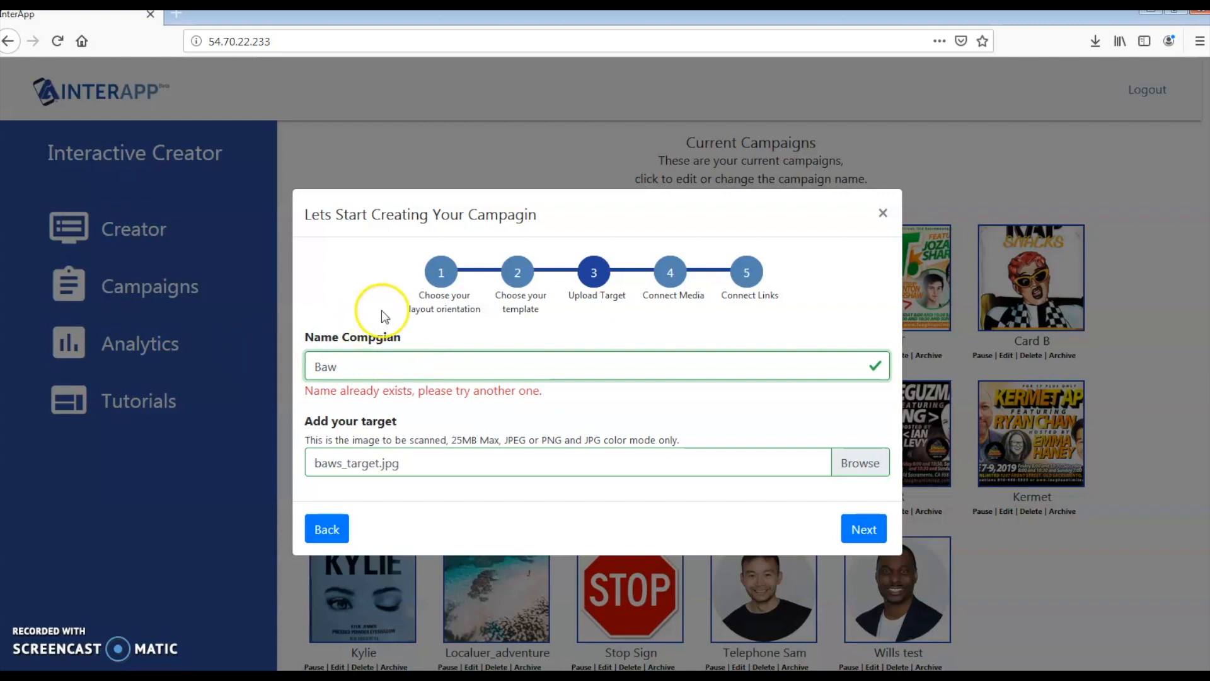
{"action": "left_click", "coordinate": [856, 527]}
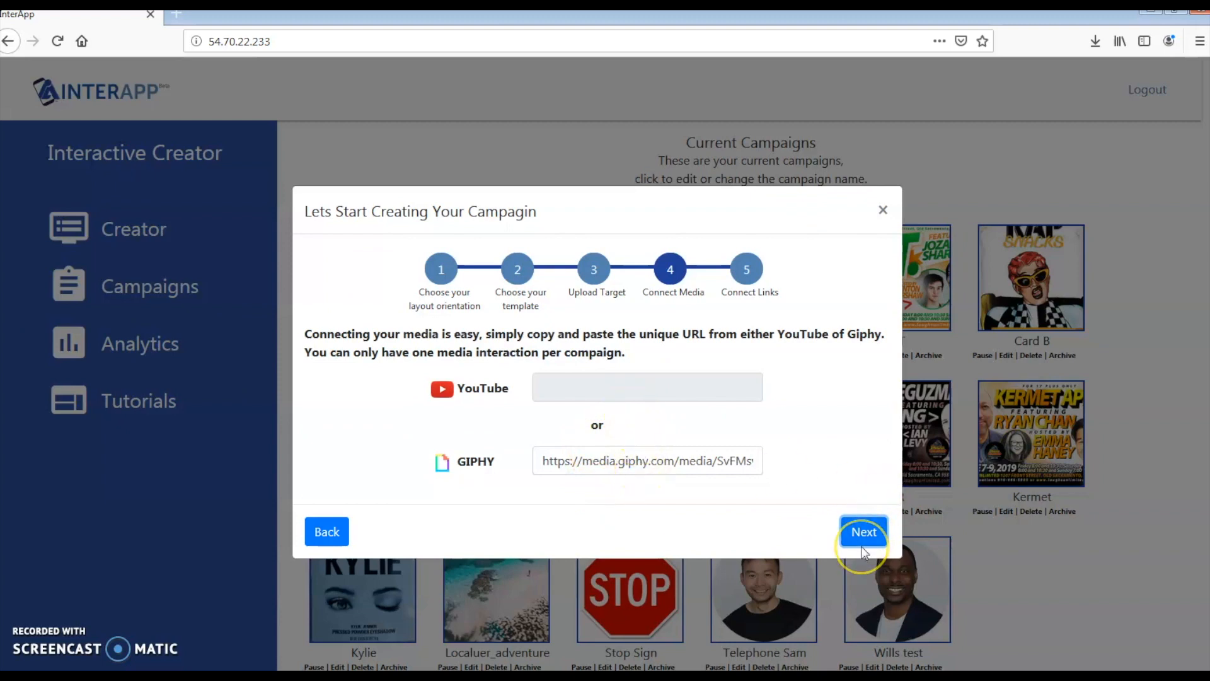
{"action": "left_click", "coordinate": [884, 212]}
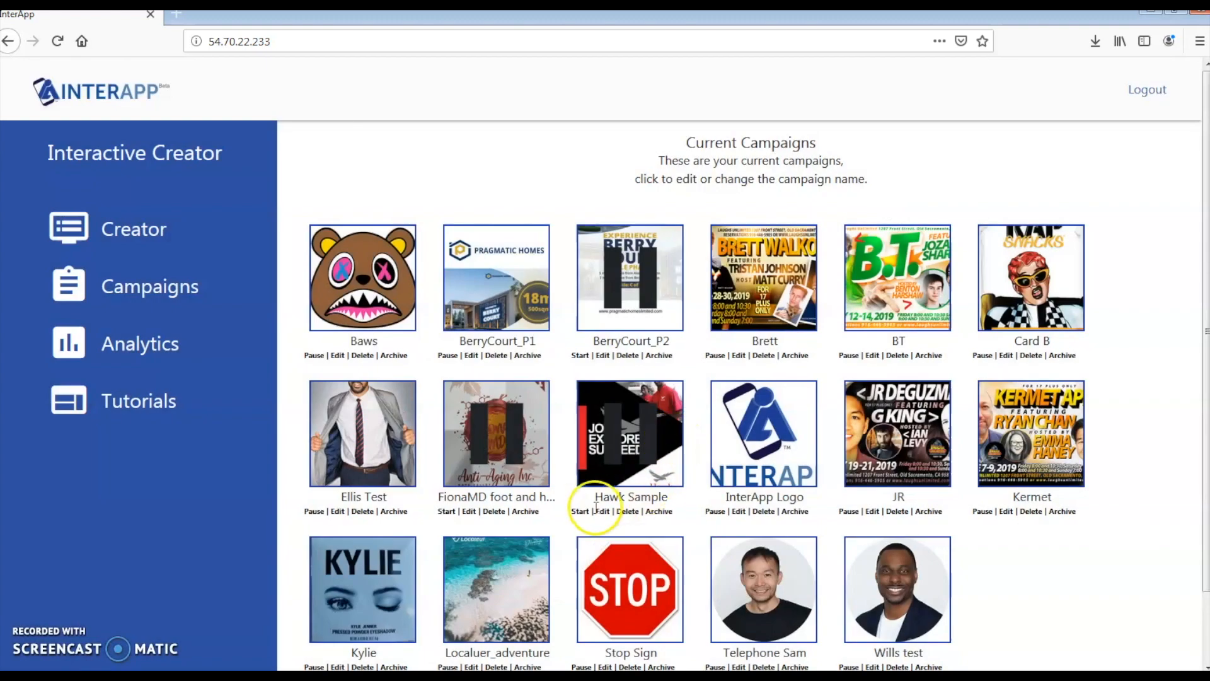